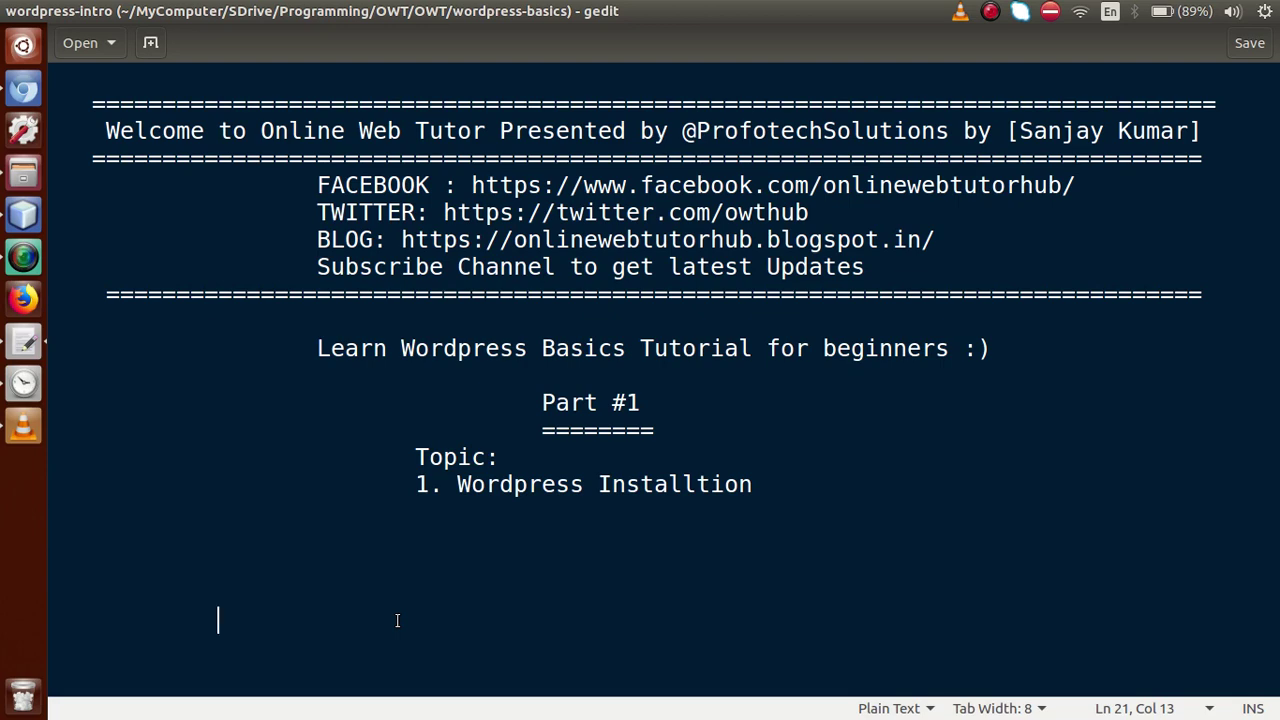
Scroll through the Online Web Tutor playlists on YouTube
{"action": "left_click", "coordinate": [24, 90]}
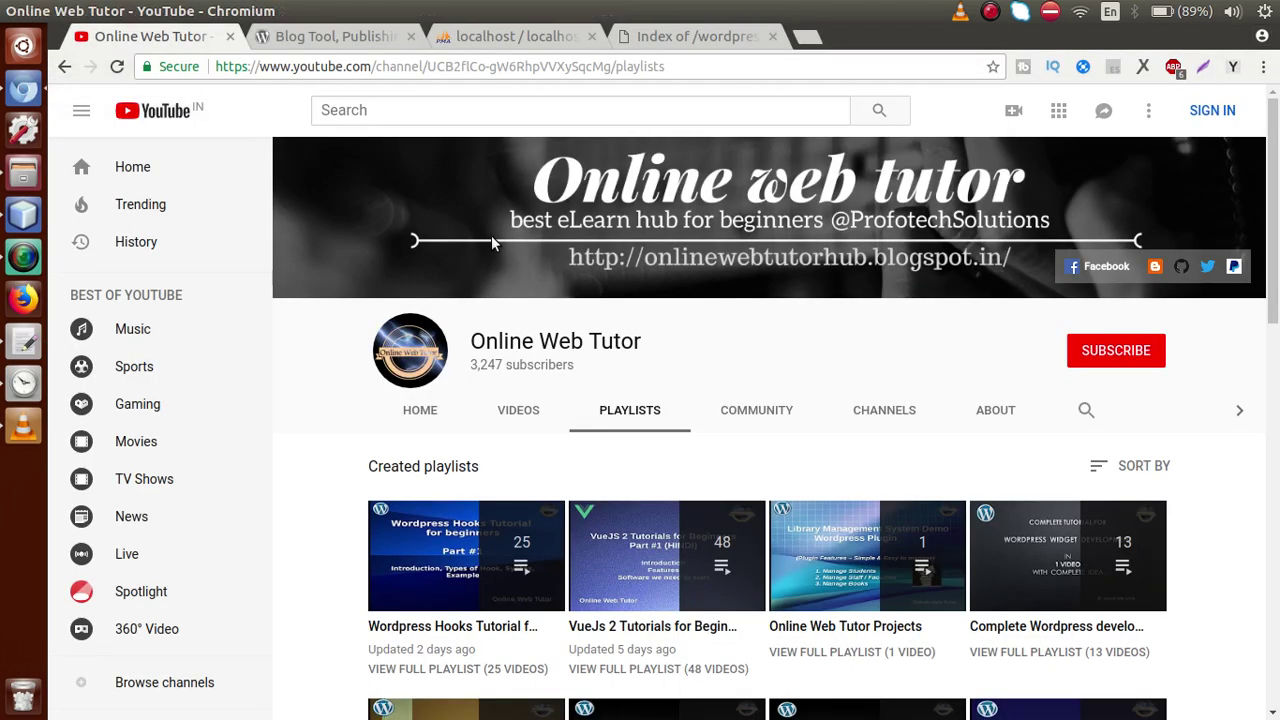
{"action": "left_click_drag", "start_coordinate": [1266, 181], "coordinate": [1270, 270]}
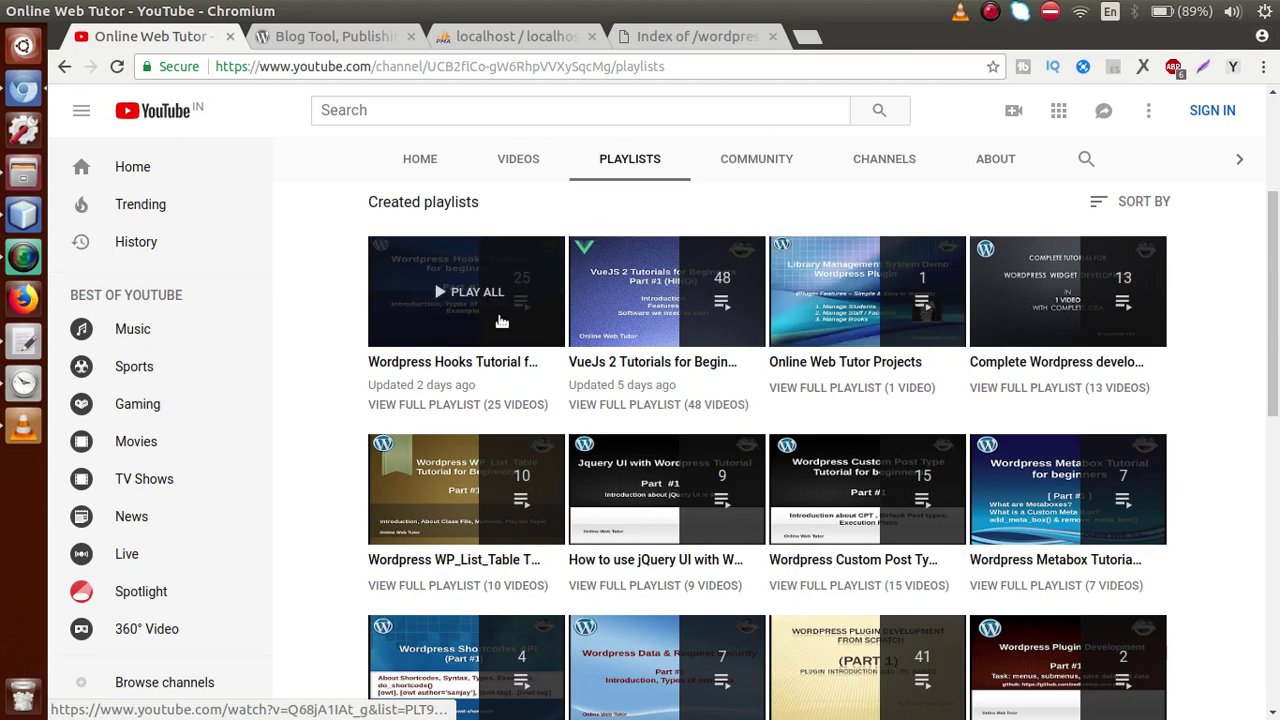
{"action": "left_click_drag", "start_coordinate": [1268, 241], "coordinate": [1268, 316]}
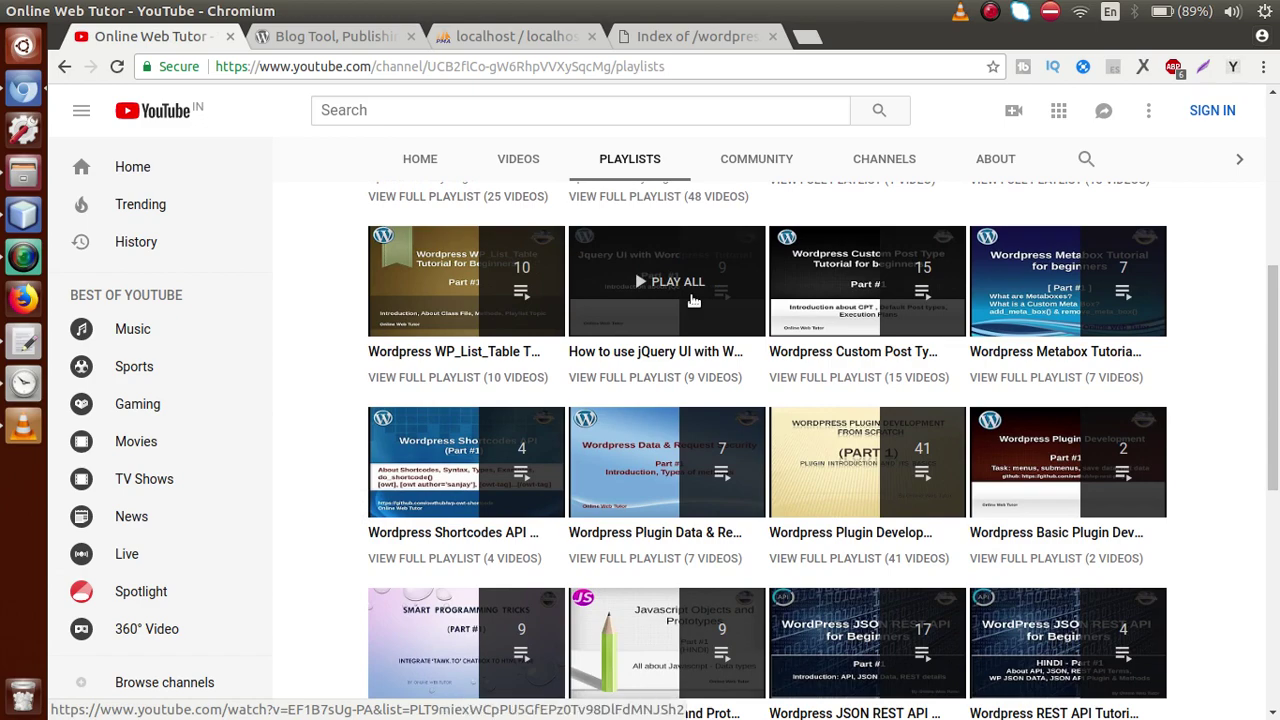
{"action": "left_click_drag", "start_coordinate": [1270, 324], "coordinate": [1267, 130]}
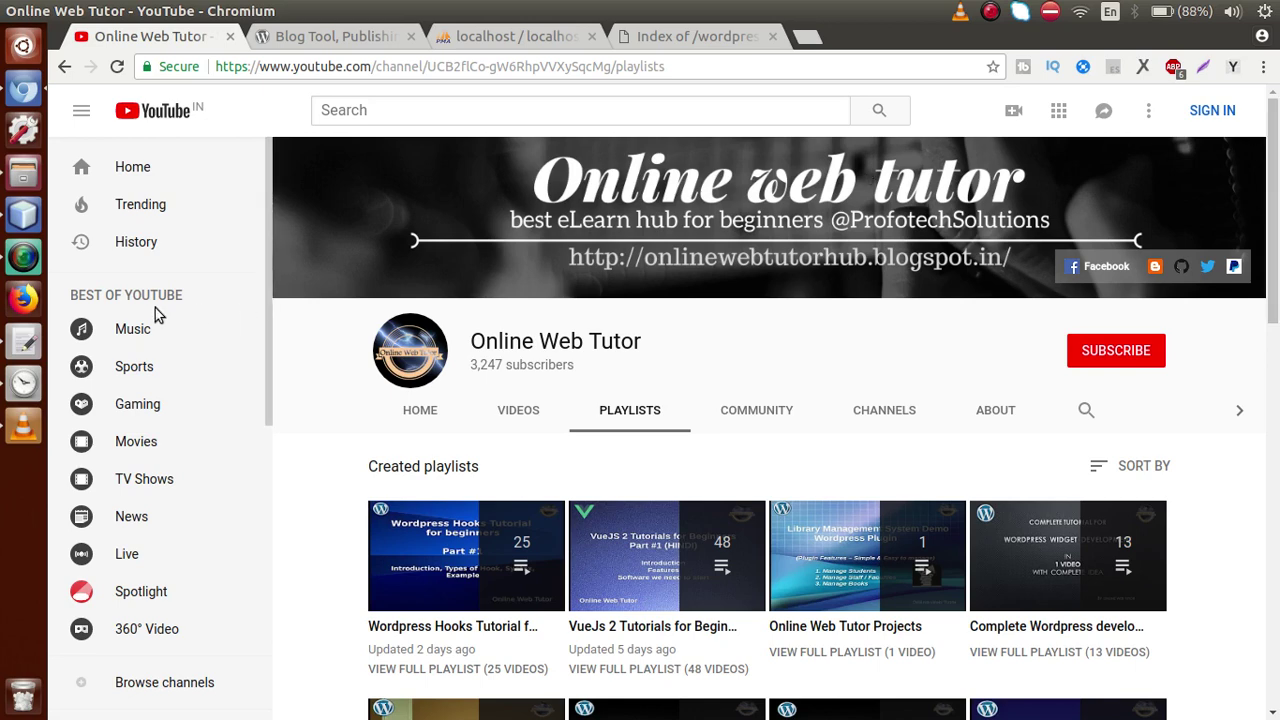
Glance at the tutorial notes in gedit, then bring up the WordPress.org tab
{"action": "left_click", "coordinate": [24, 343]}
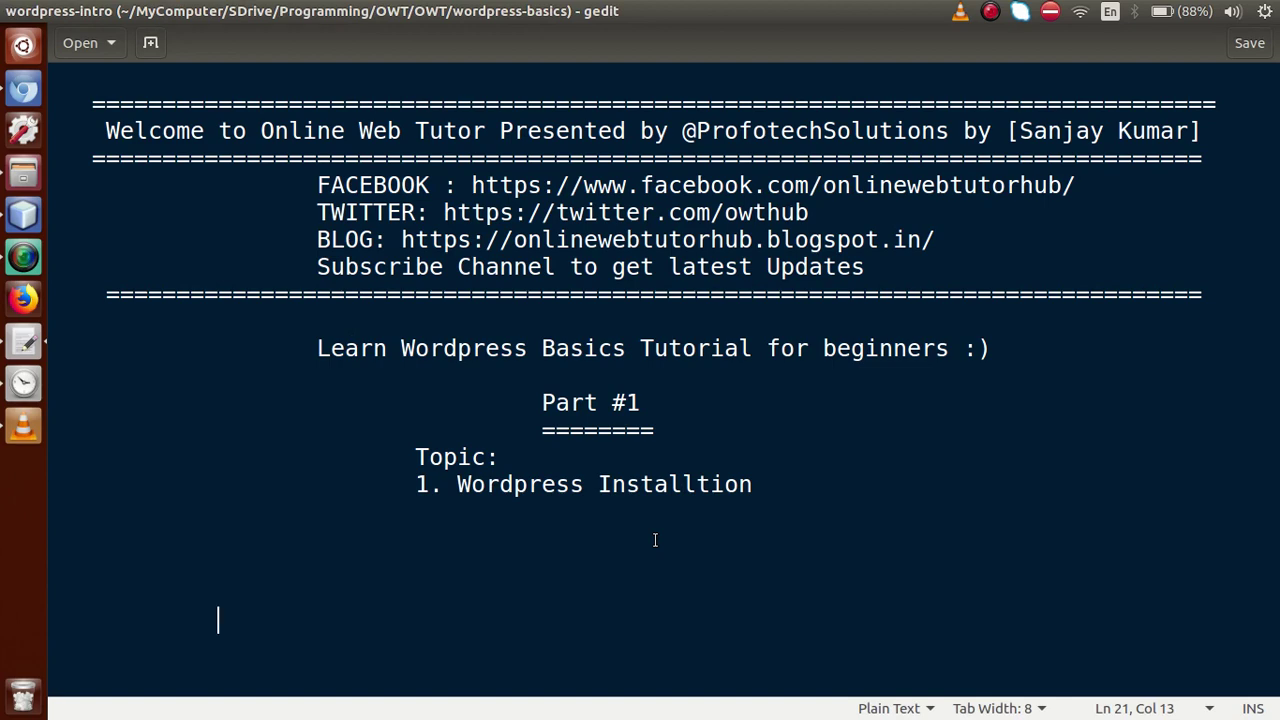
{"action": "left_click", "coordinate": [23, 90]}
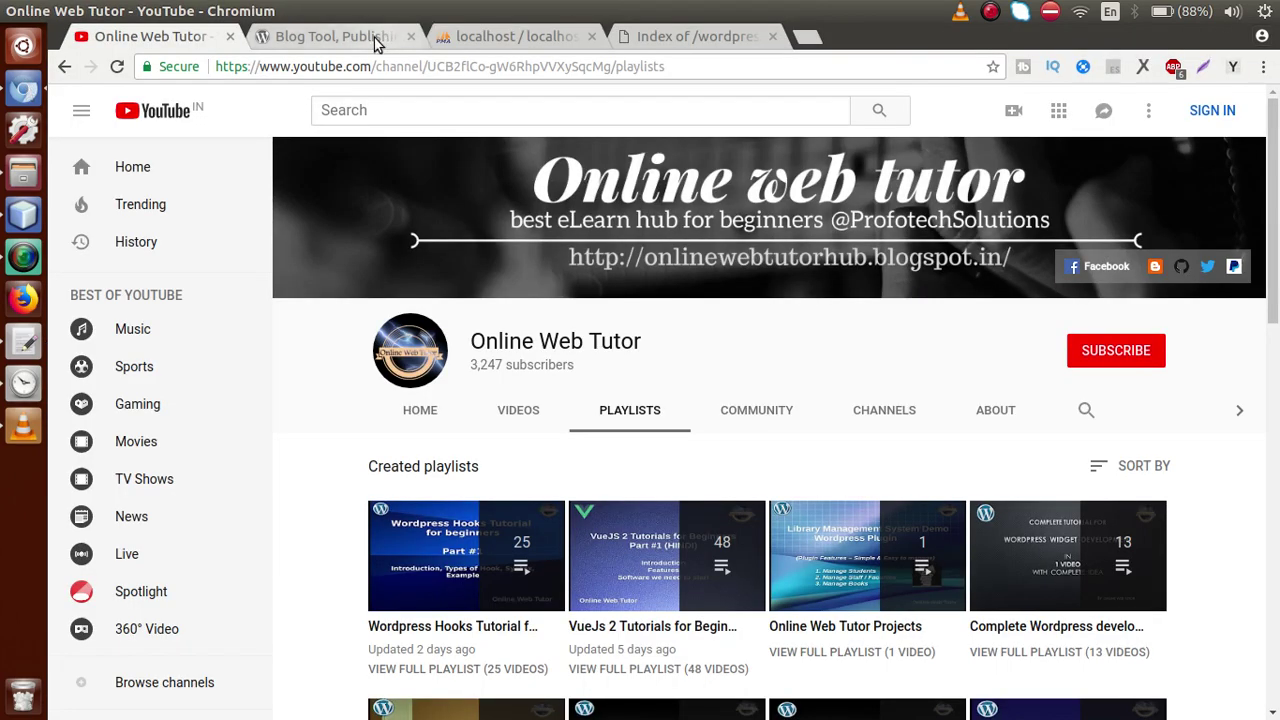
{"action": "left_click", "coordinate": [375, 38]}
Download the WordPress 4.9.8 zip from WordPress.org and show it in Chromium's Downloads list
{"action": "left_click", "coordinate": [1030, 172]}
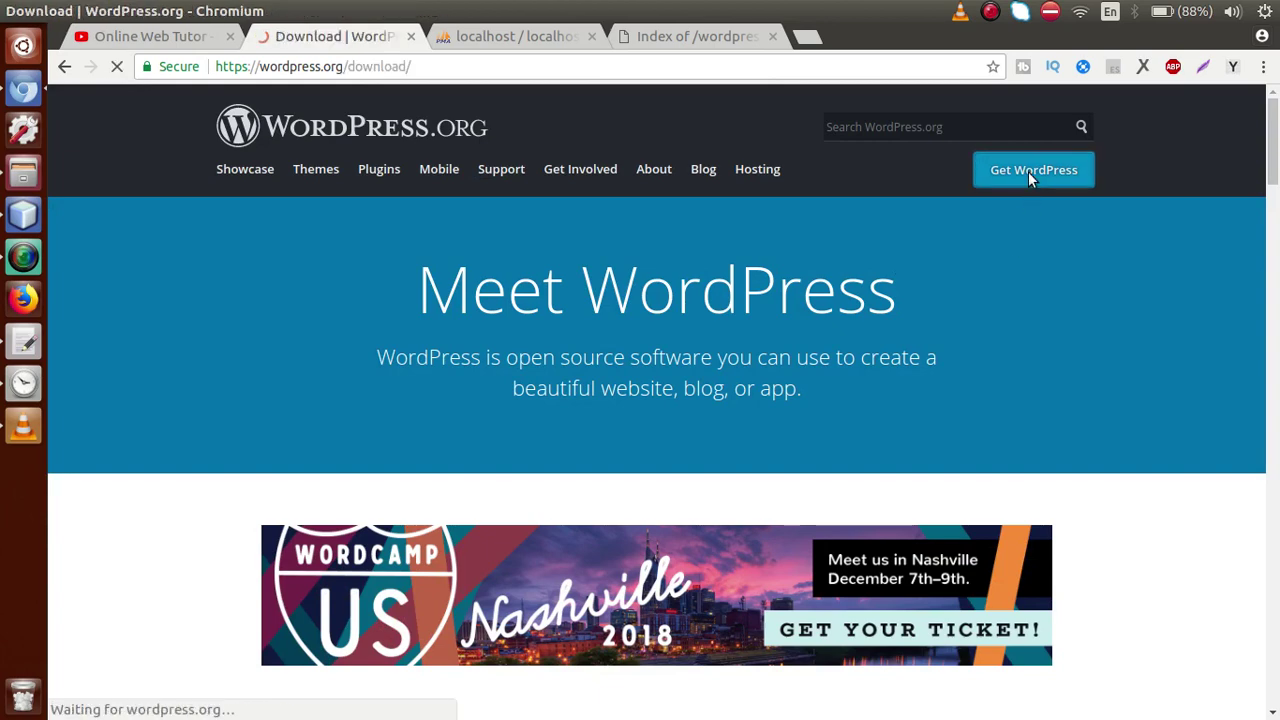
{"action": "scroll", "coordinate": [1266, 172], "scroll_direction": "down", "scroll_amount": 3}
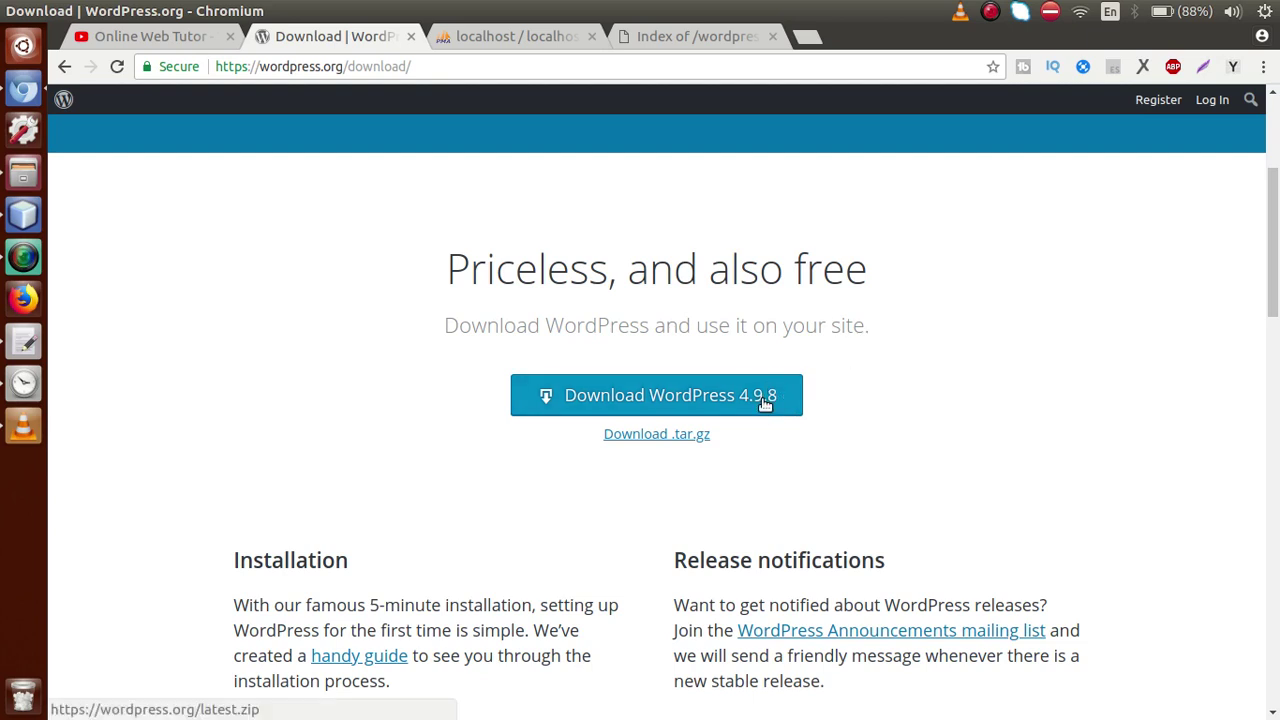
{"action": "left_click", "coordinate": [765, 401]}
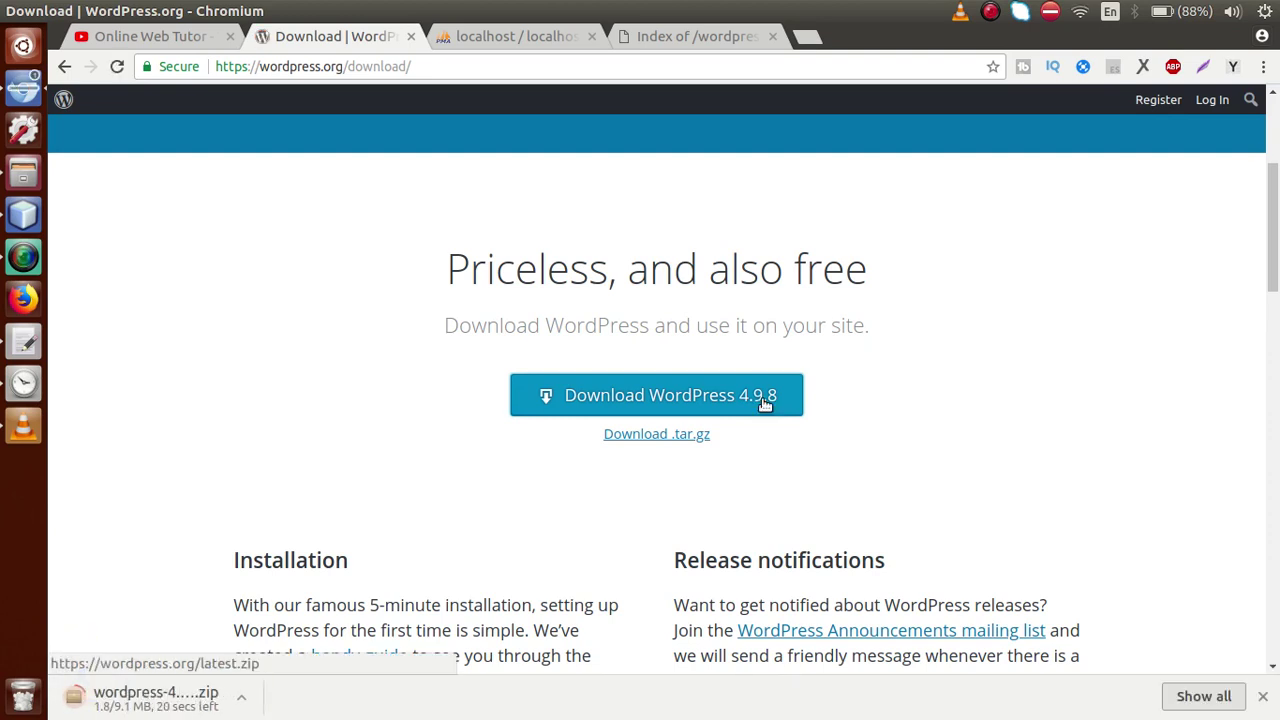
{"action": "key", "text": "ctrl+j"}
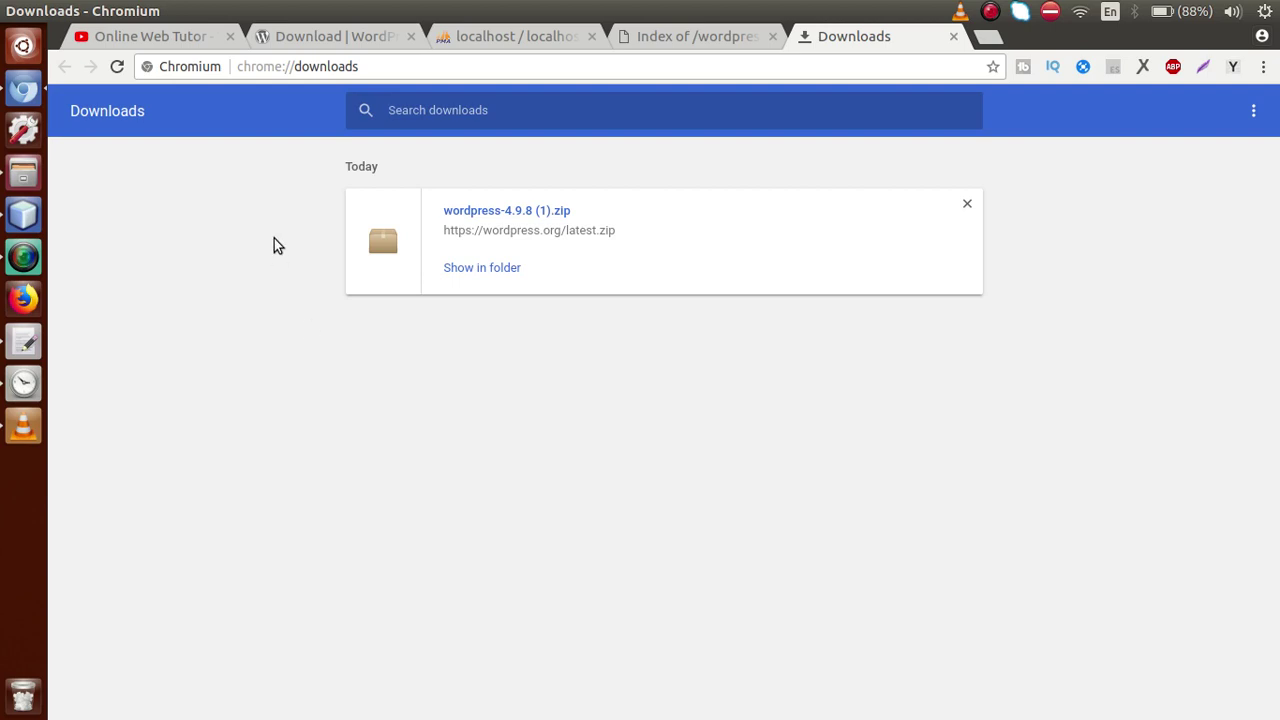
Extract the WordPress zip in wordpress-basics and open the resulting wordpress folder
{"action": "left_click", "coordinate": [39, 181]}
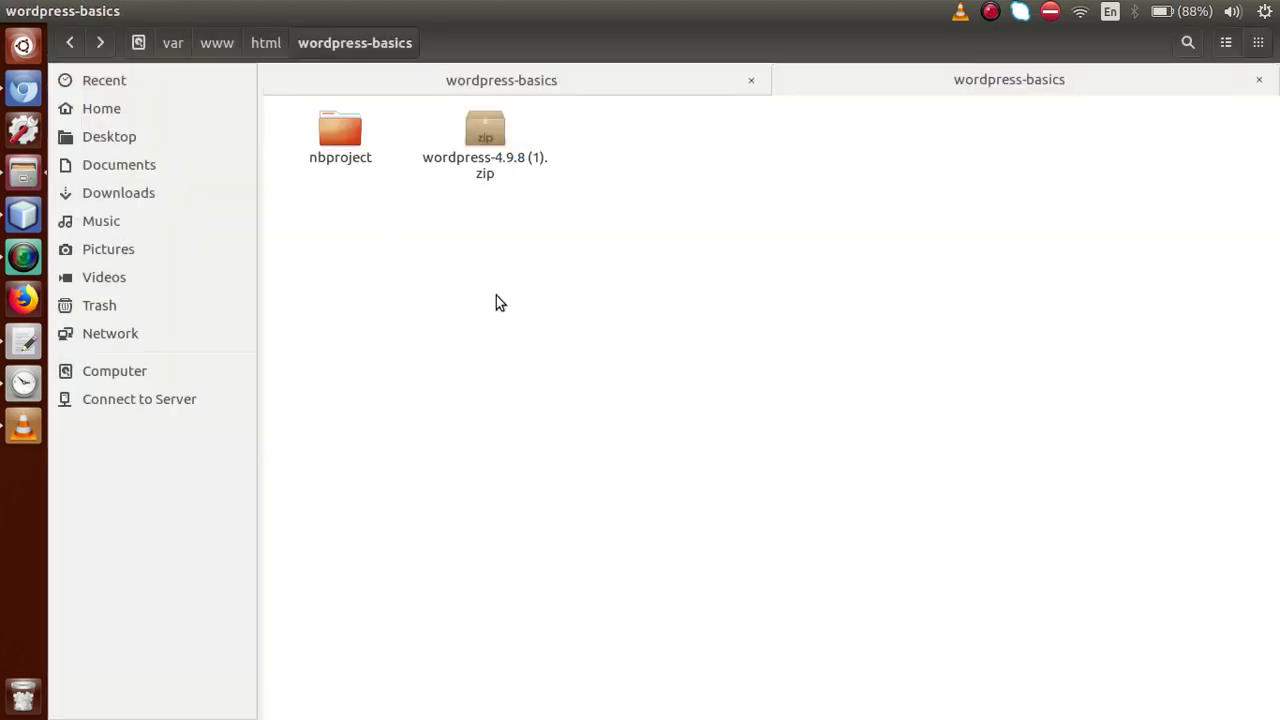
{"action": "left_click", "coordinate": [486, 137]}
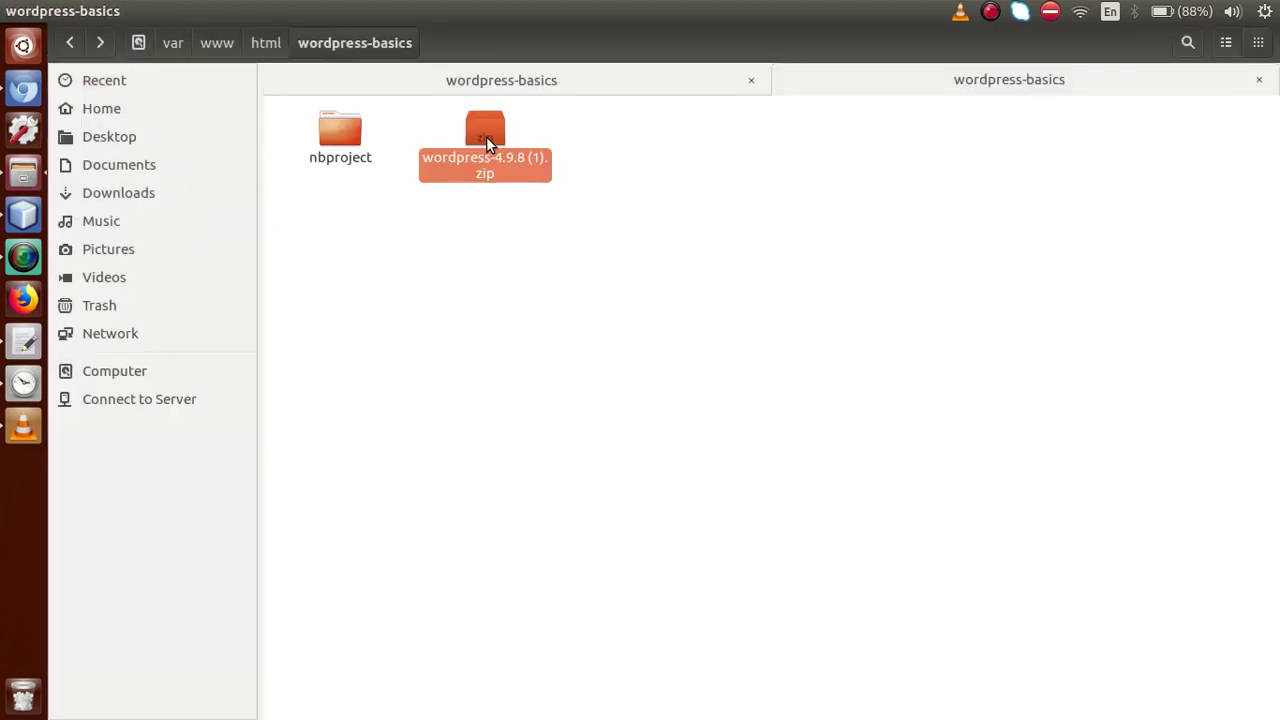
{"action": "right_click", "coordinate": [486, 137]}
{"action": "left_click", "coordinate": [537, 402]}
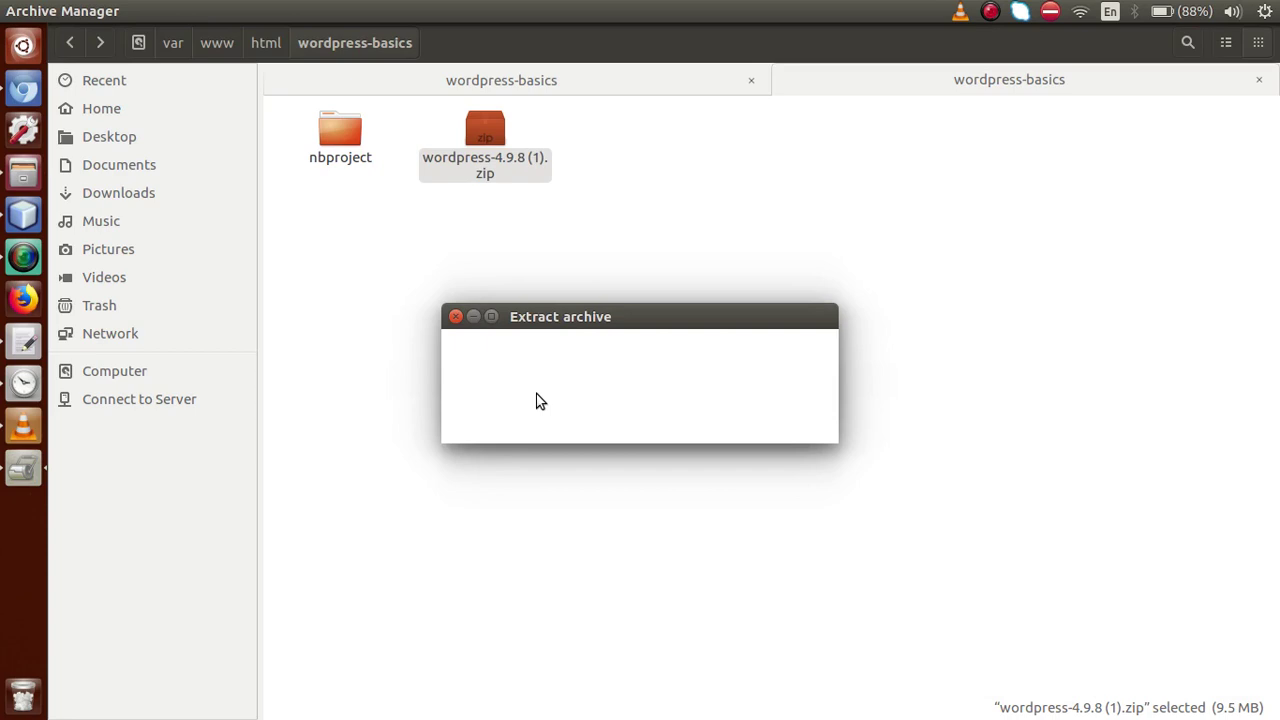
{"action": "left_click", "coordinate": [495, 280]}
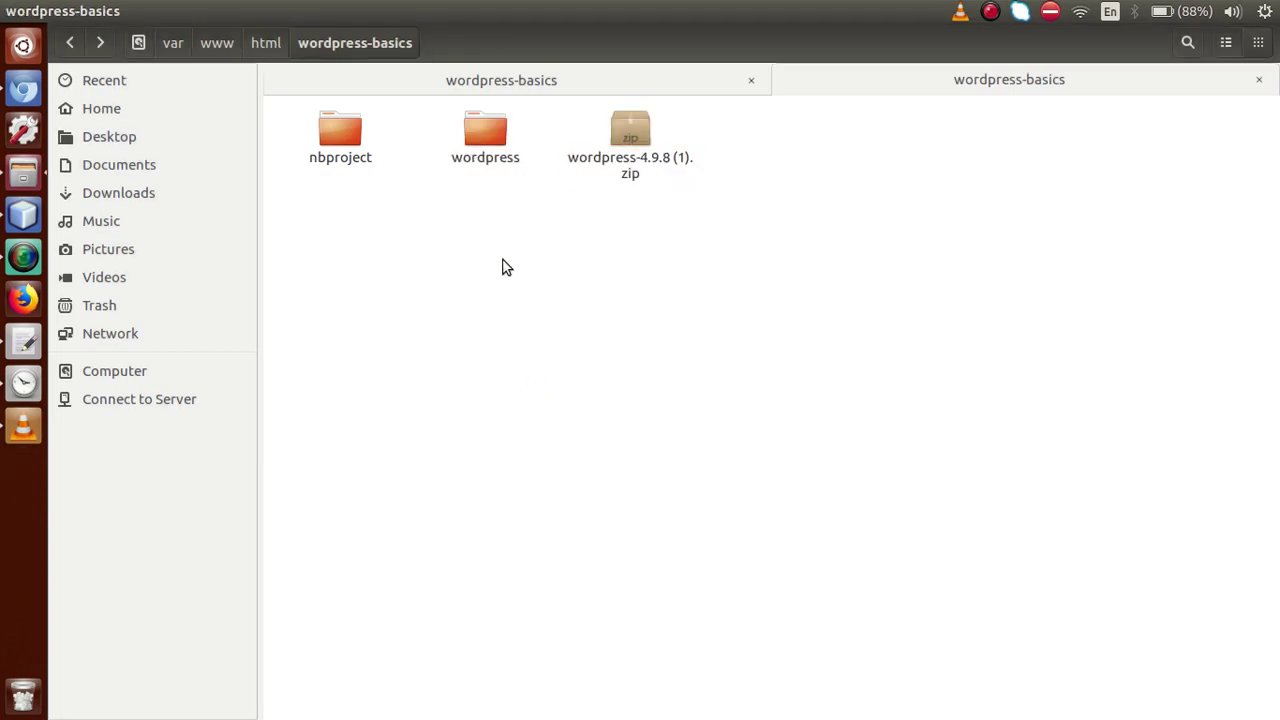
{"action": "left_click", "coordinate": [492, 135]}
{"action": "double_click", "coordinate": [492, 135]}
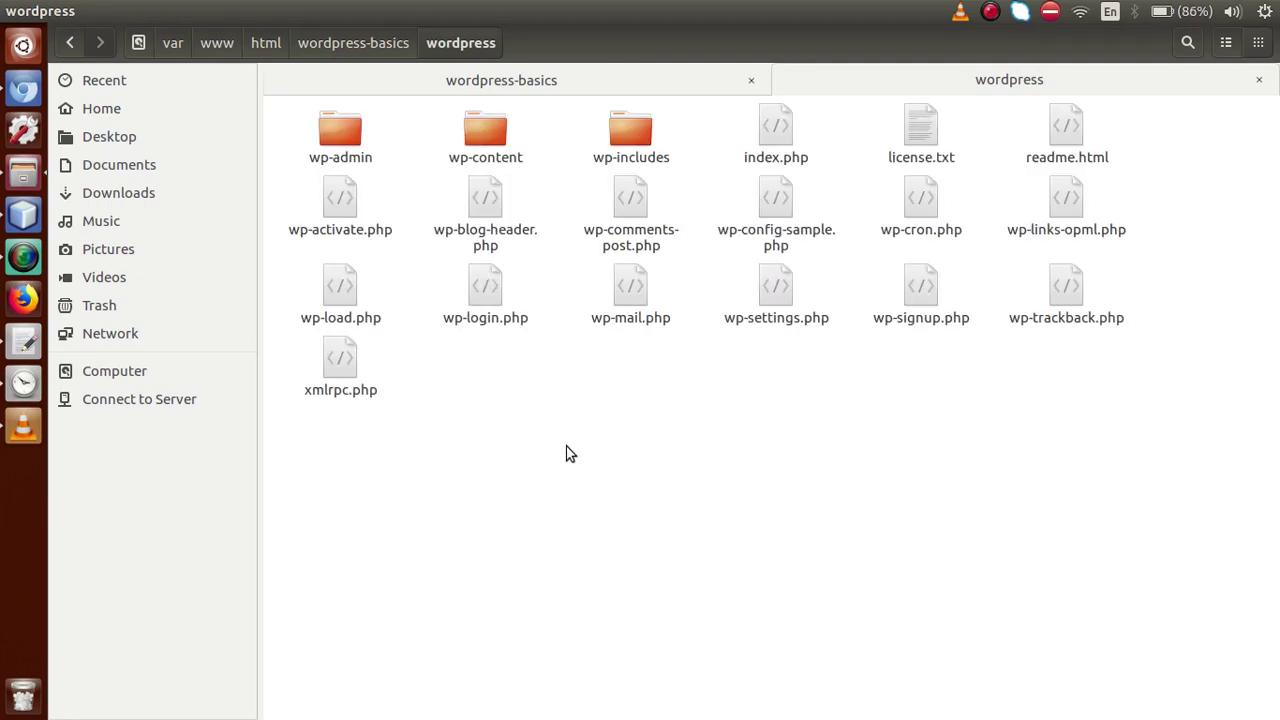
Move all files from the wordpress folder up into wordpress-basics
{"action": "key", "text": "ctrl+a"}
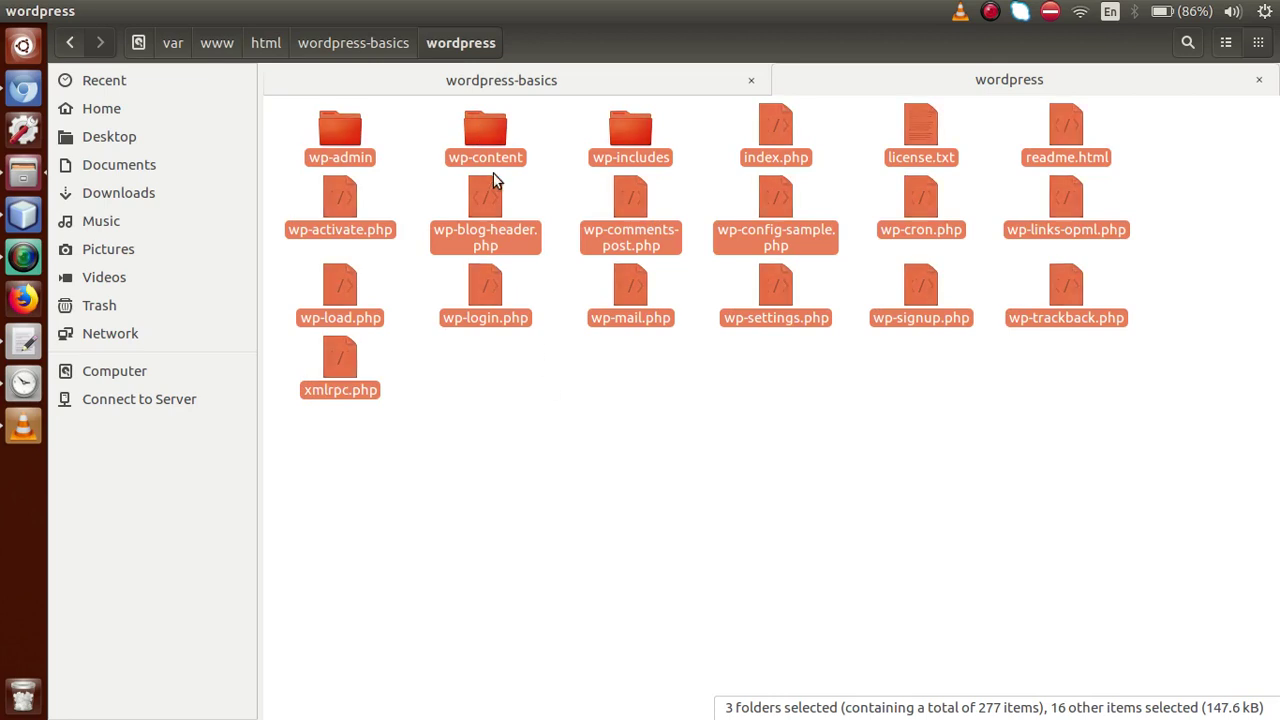
{"action": "left_click", "coordinate": [384, 43]}
{"action": "left_click", "coordinate": [527, 304]}
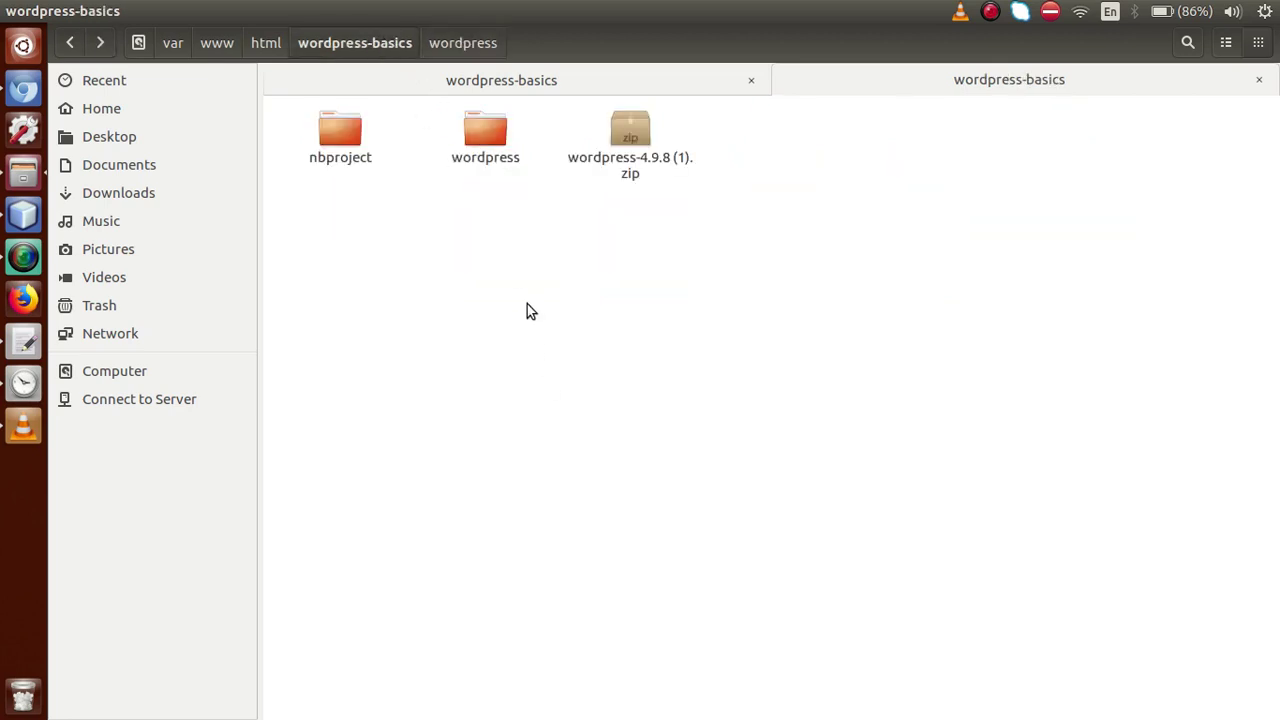
{"action": "key", "text": "ctrl+v"}
{"action": "left_click", "coordinate": [660, 490]}
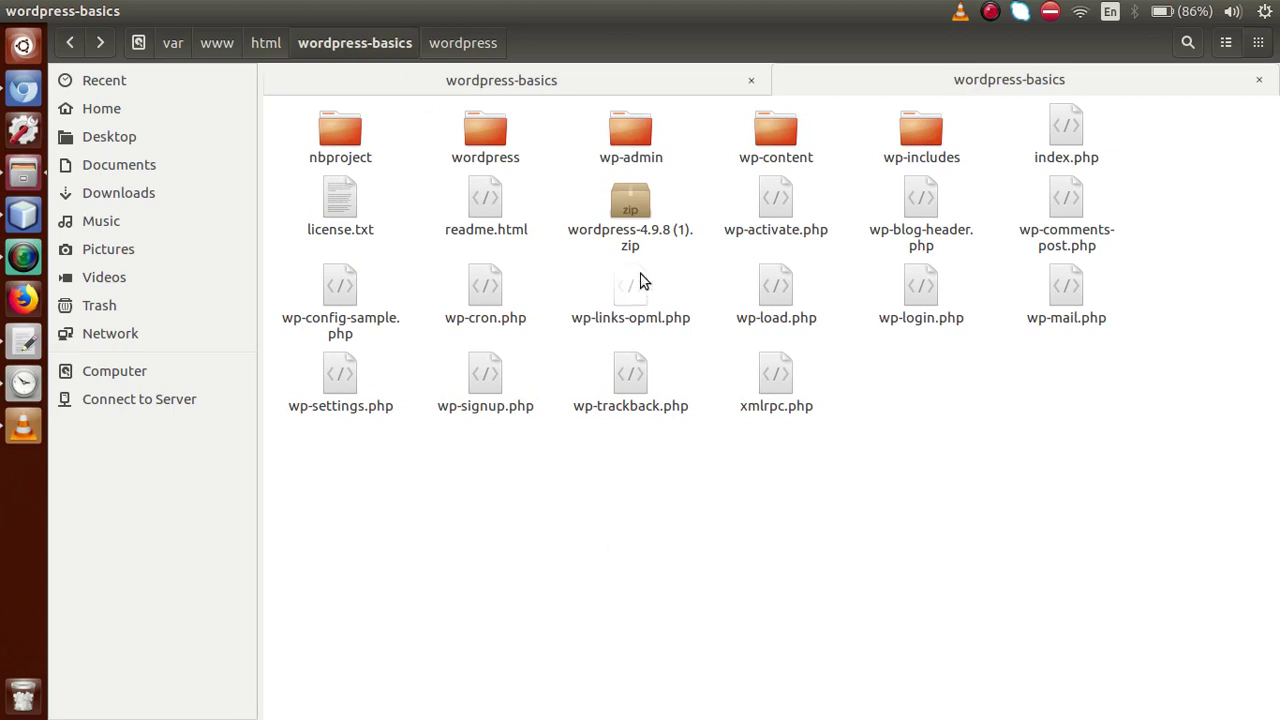
Delete the WordPress zip and the empty wordpress folder
{"action": "left_click", "coordinate": [630, 205]}
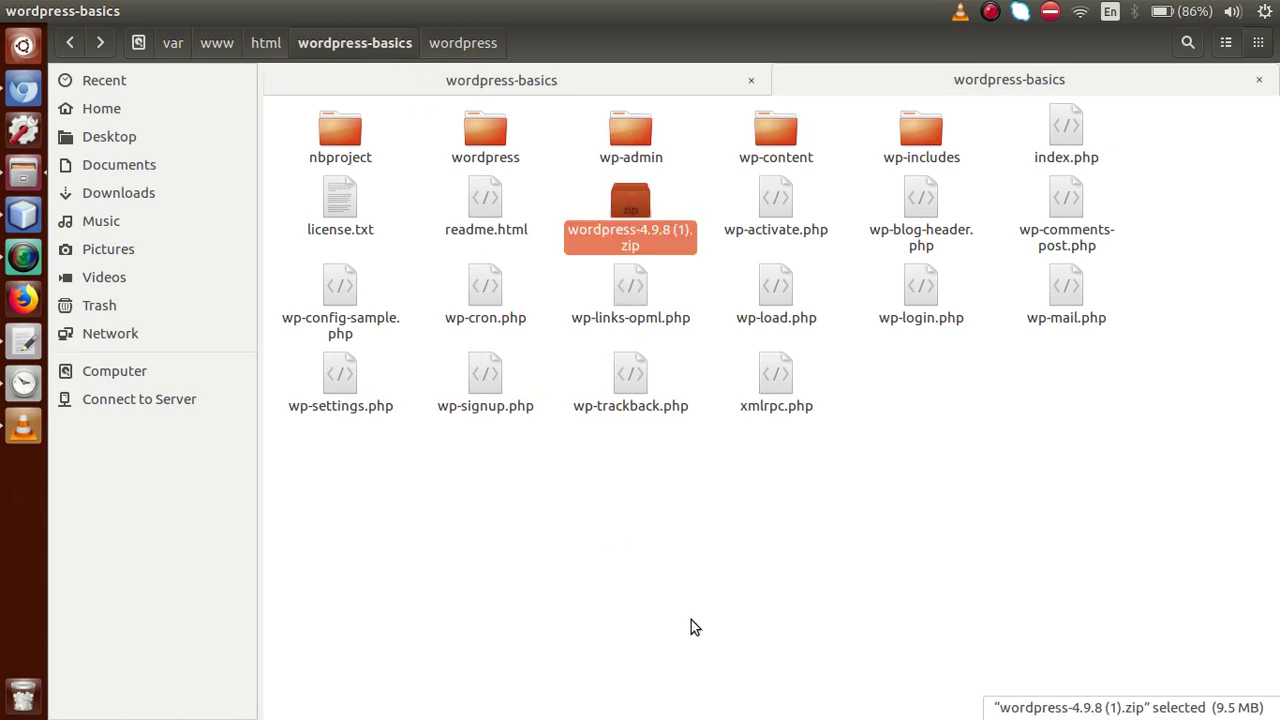
{"action": "key", "text": "Delete"}
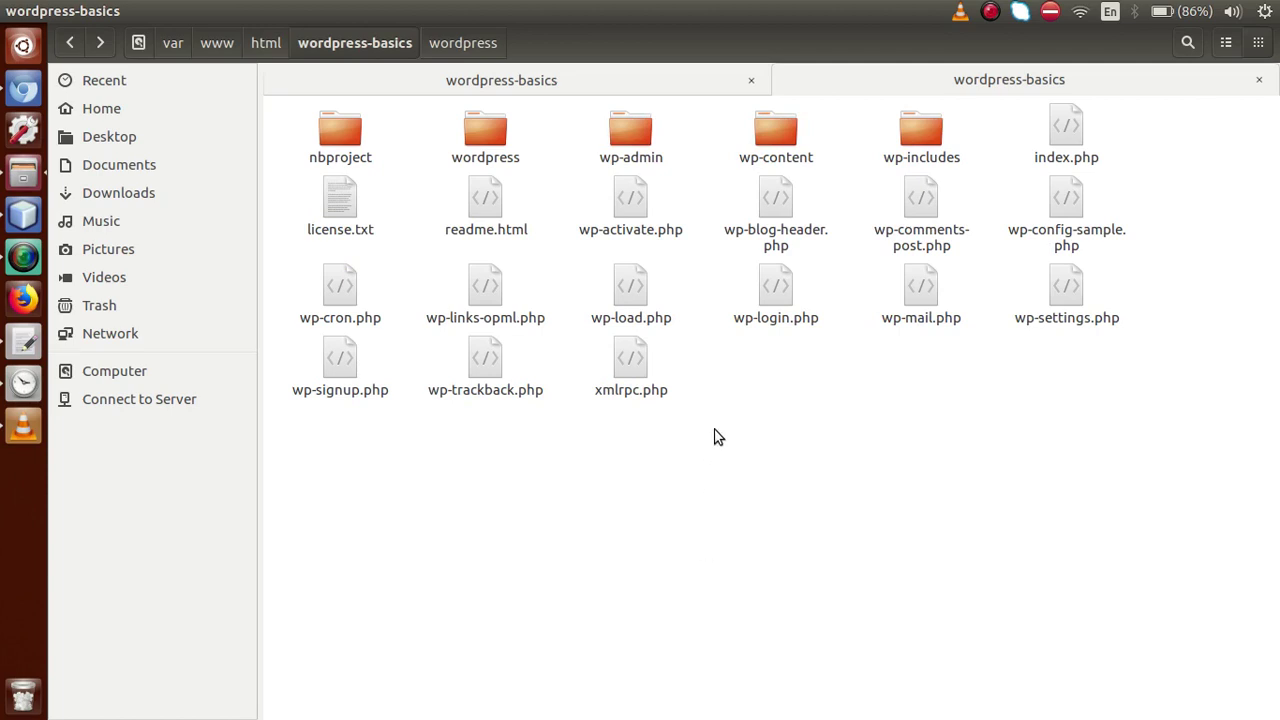
{"action": "left_click", "coordinate": [501, 134]}
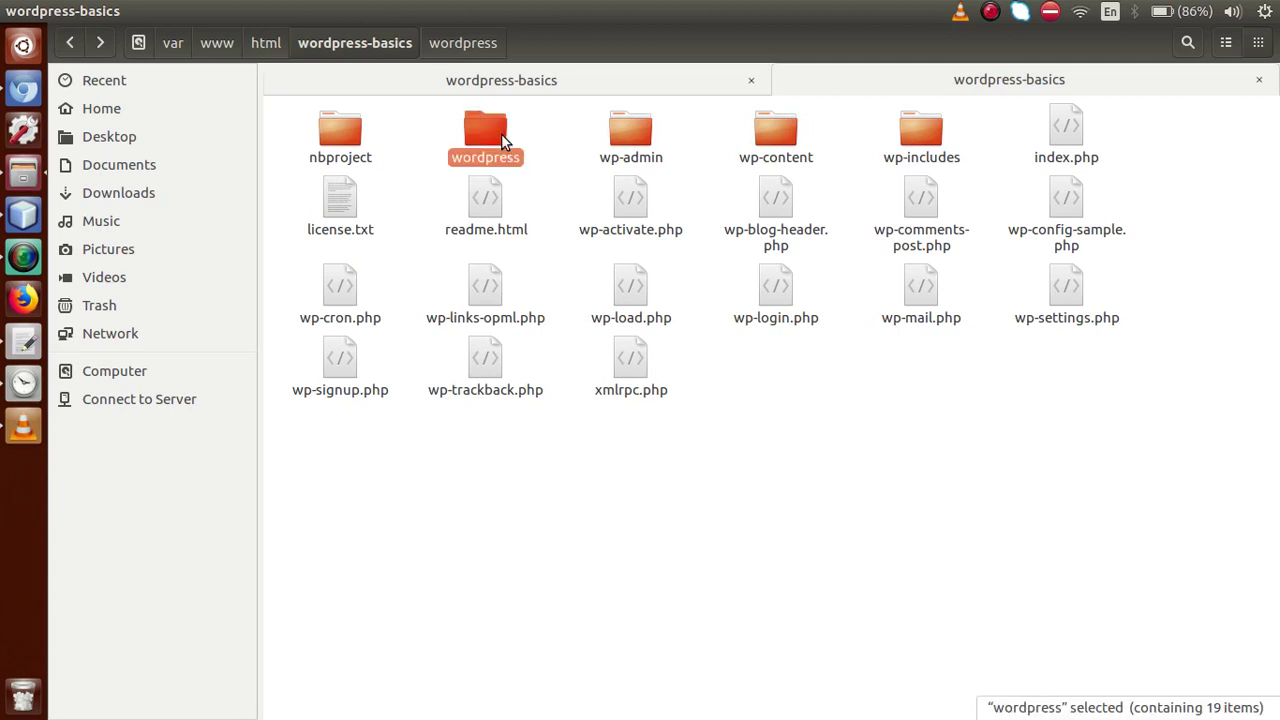
{"action": "key", "text": "Delete"}
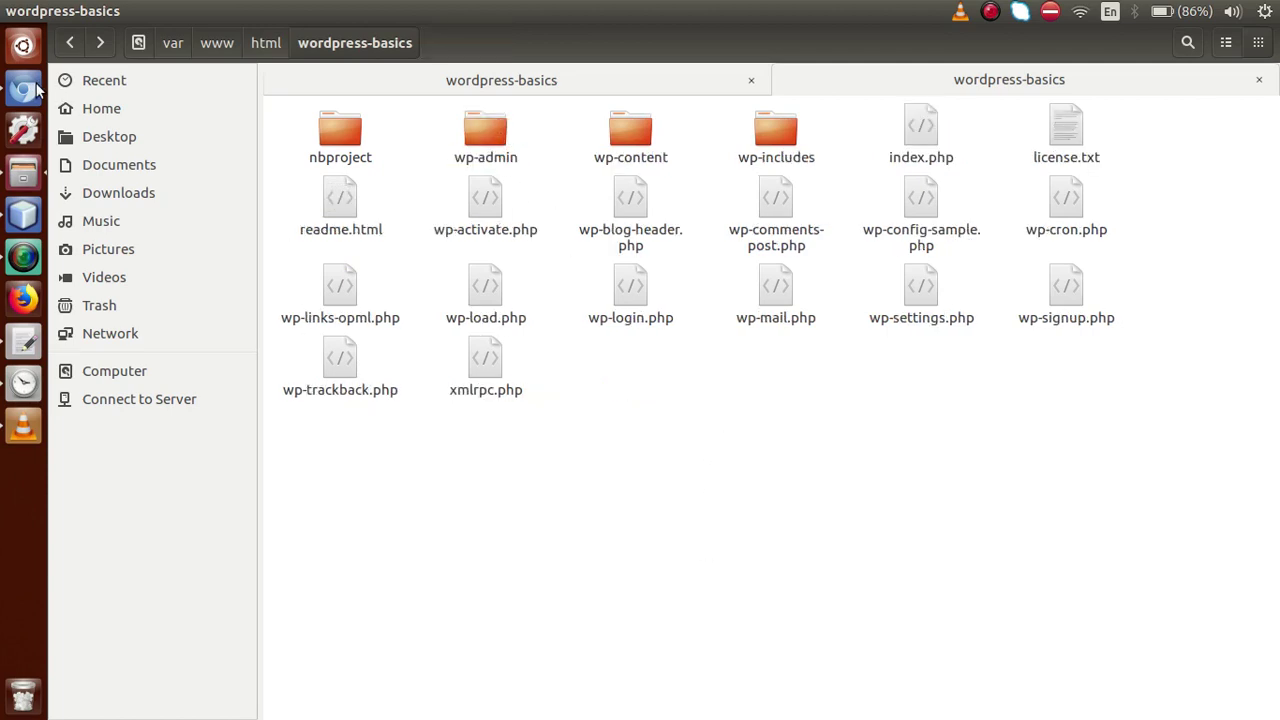
{"action": "left_click", "coordinate": [23, 89]}
Reload localhost/wordpress-basics to start the WordPress setup configuration
{"action": "left_click", "coordinate": [650, 40]}
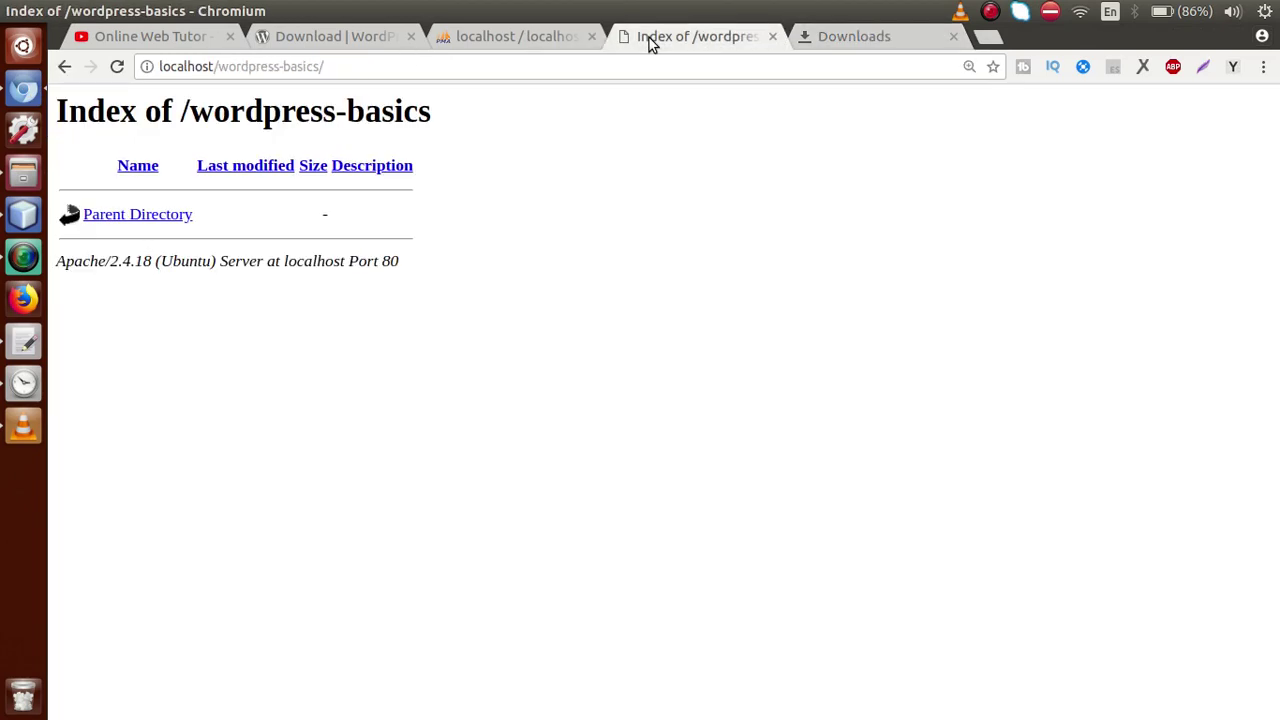
{"action": "left_click_drag", "start_coordinate": [319, 67], "coordinate": [218, 66]}
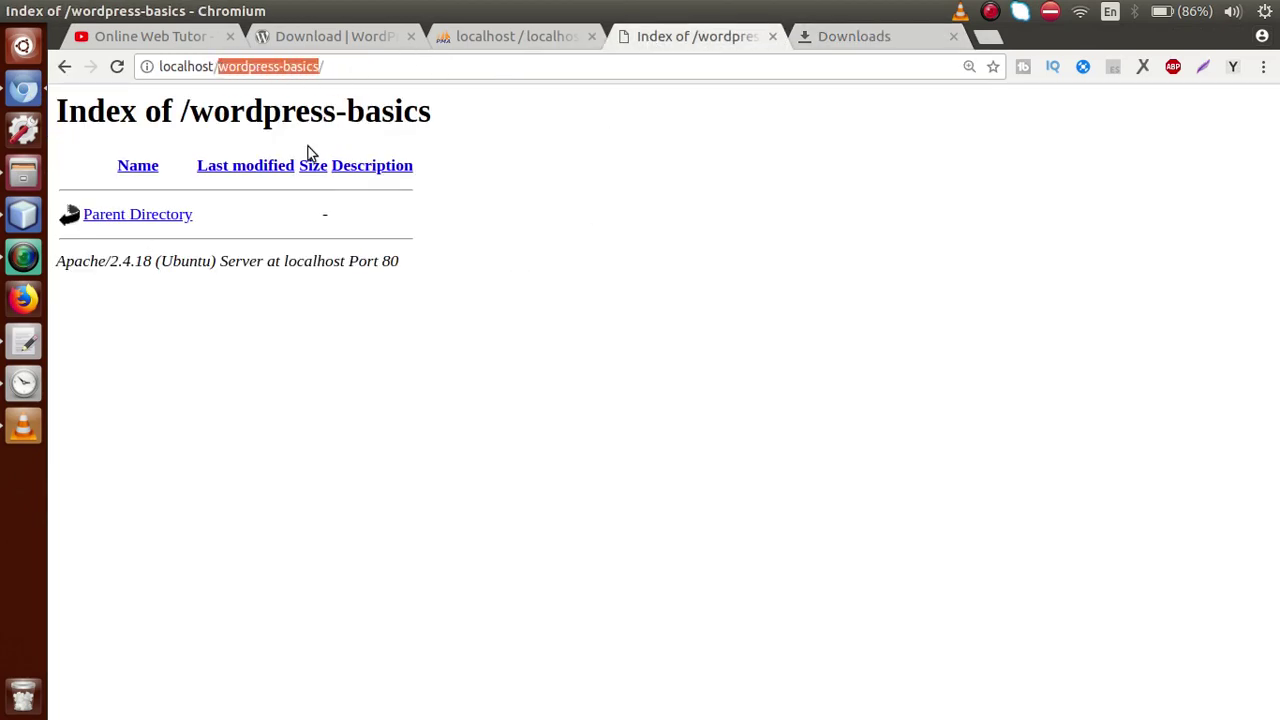
{"action": "left_click", "coordinate": [23, 172]}
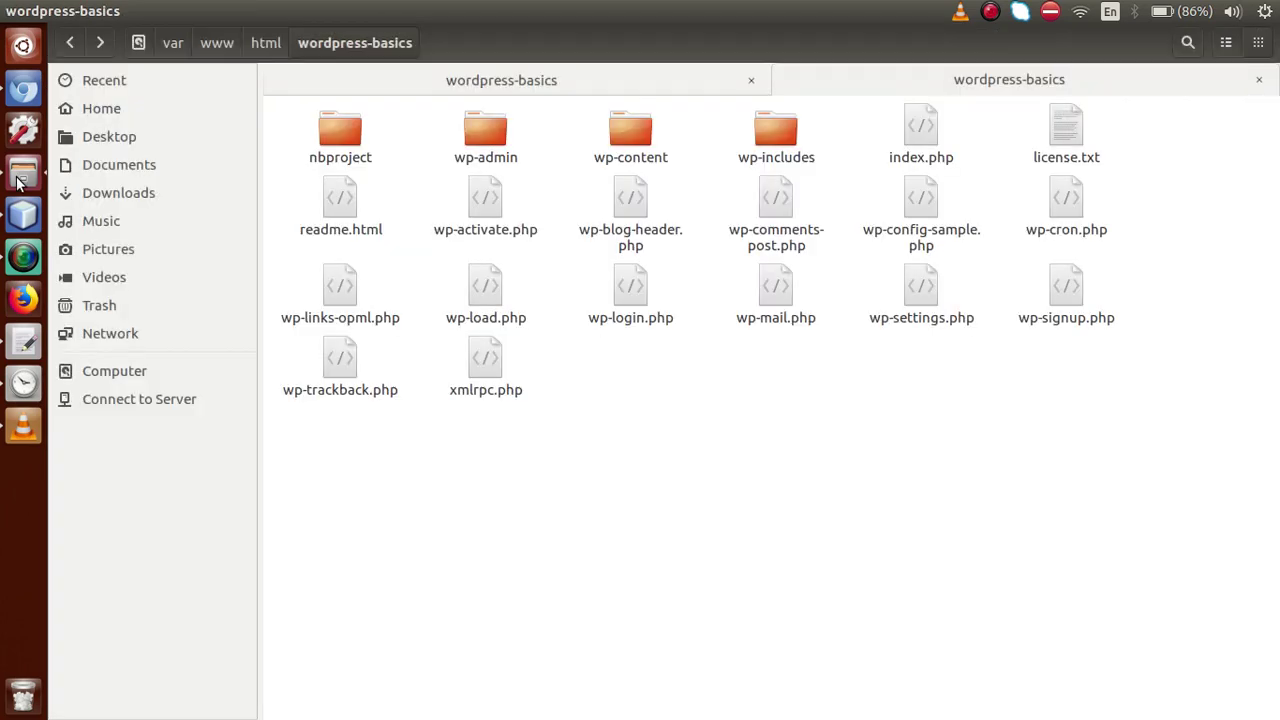
{"action": "left_click", "coordinate": [23, 90]}
{"action": "left_click", "coordinate": [378, 68]}
{"action": "key", "text": "Return"}
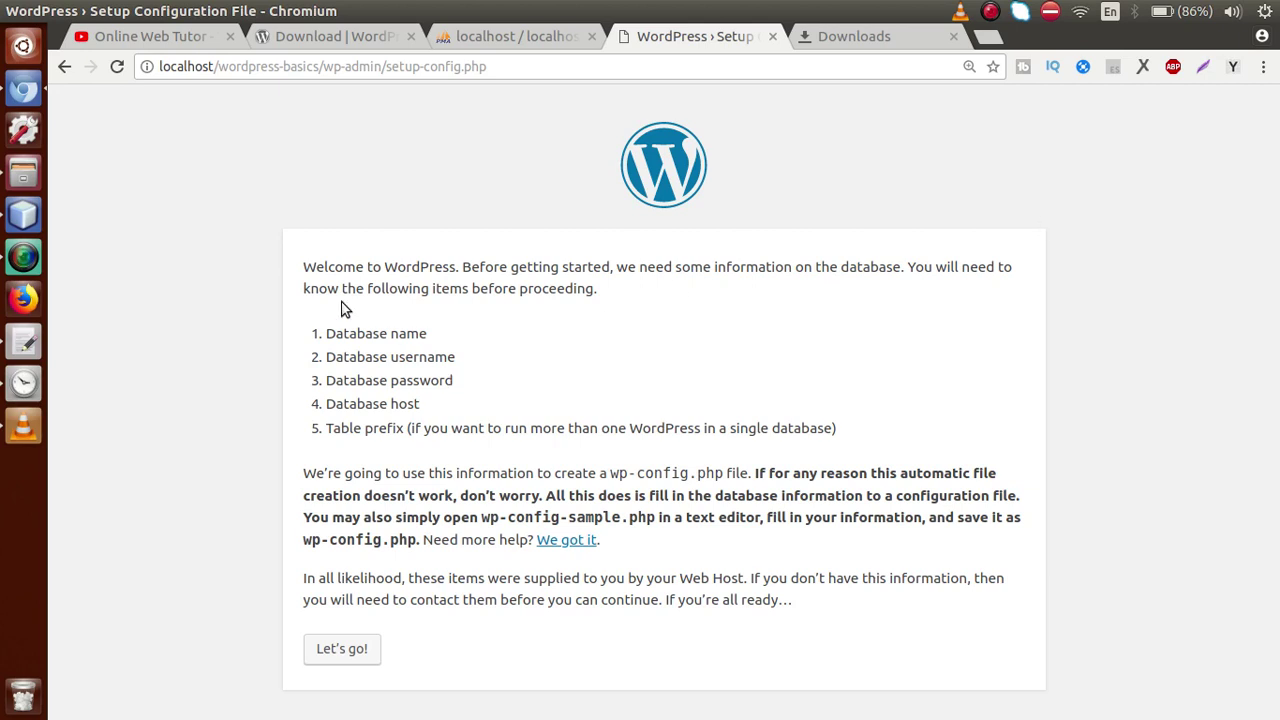
Read the setup welcome page asking for database details, then switch to phpMyAdmin
{"action": "left_click_drag", "start_coordinate": [304, 267], "coordinate": [854, 622]}
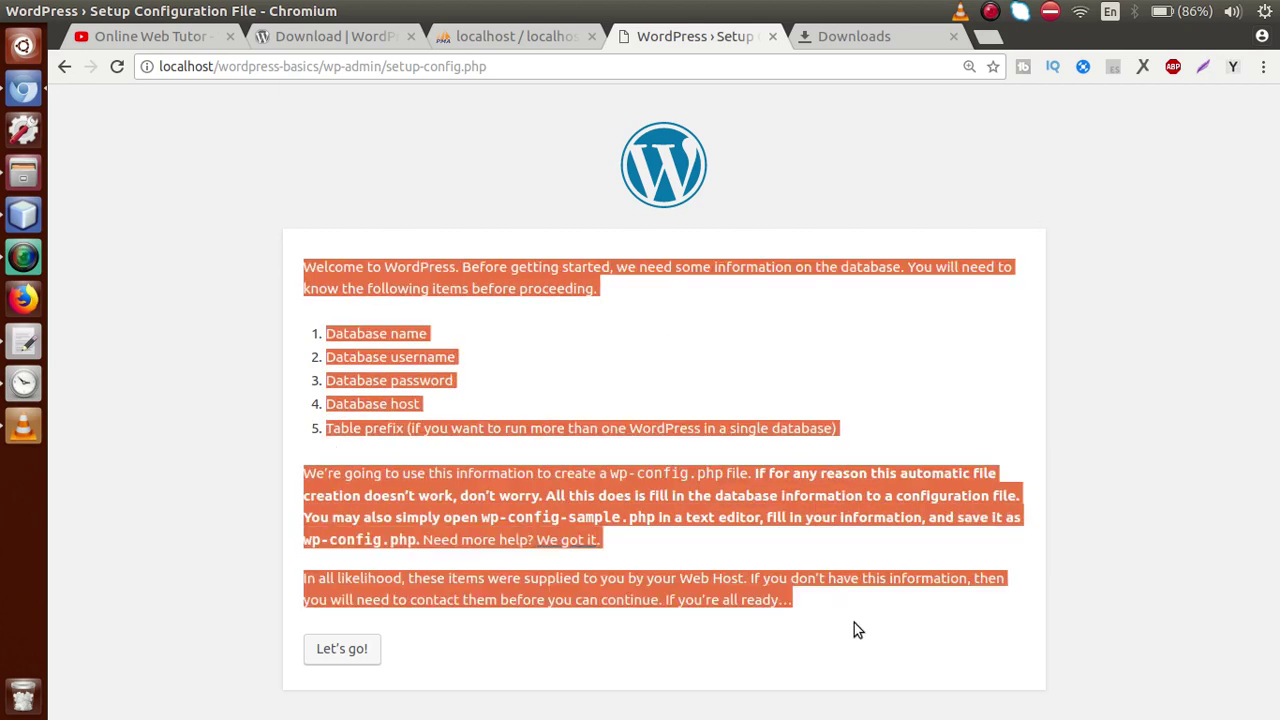
{"action": "left_click", "coordinate": [854, 622]}
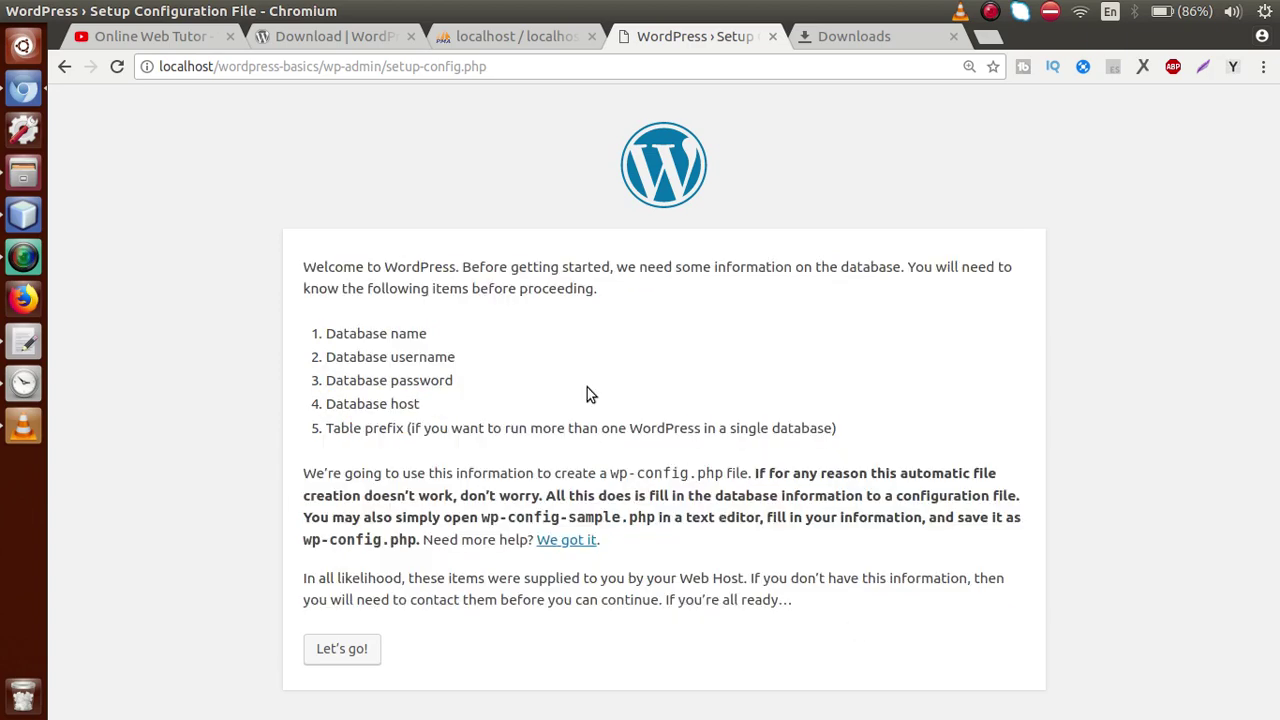
{"action": "left_click", "coordinate": [511, 38]}
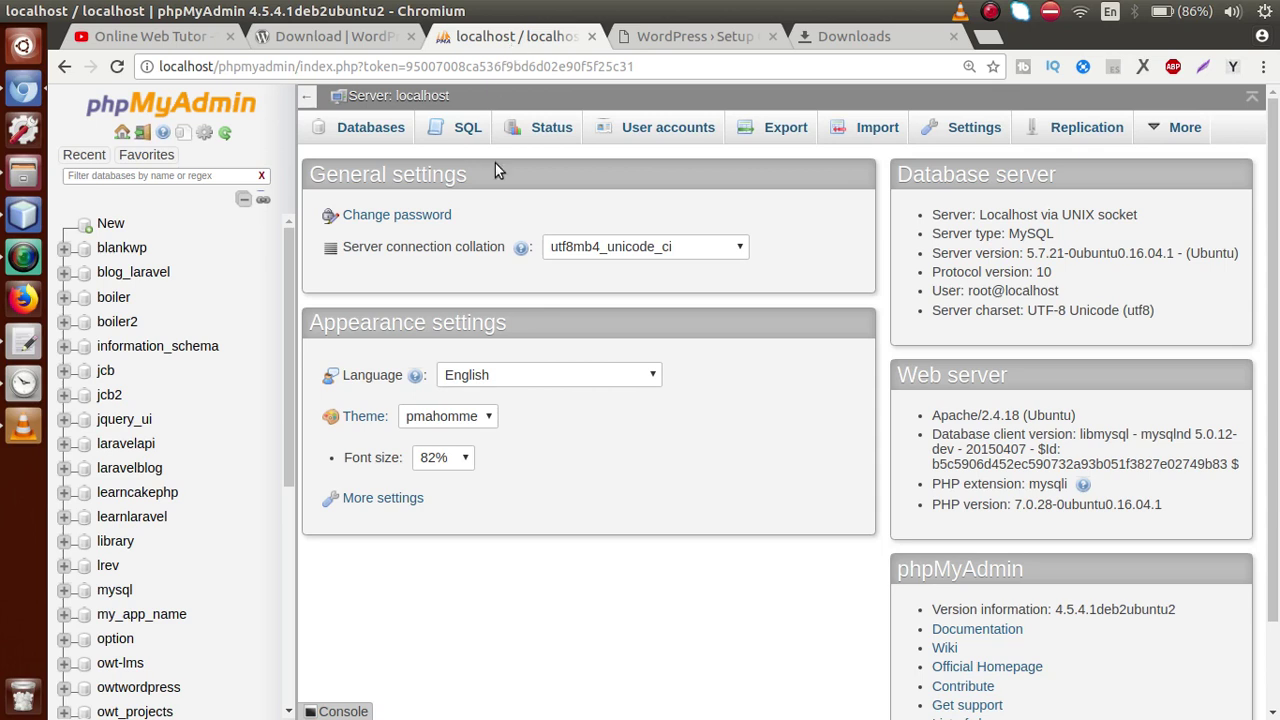
Create an empty database named wordpress_basics from phpMyAdmin's Databases tab
{"action": "left_click", "coordinate": [372, 134]}
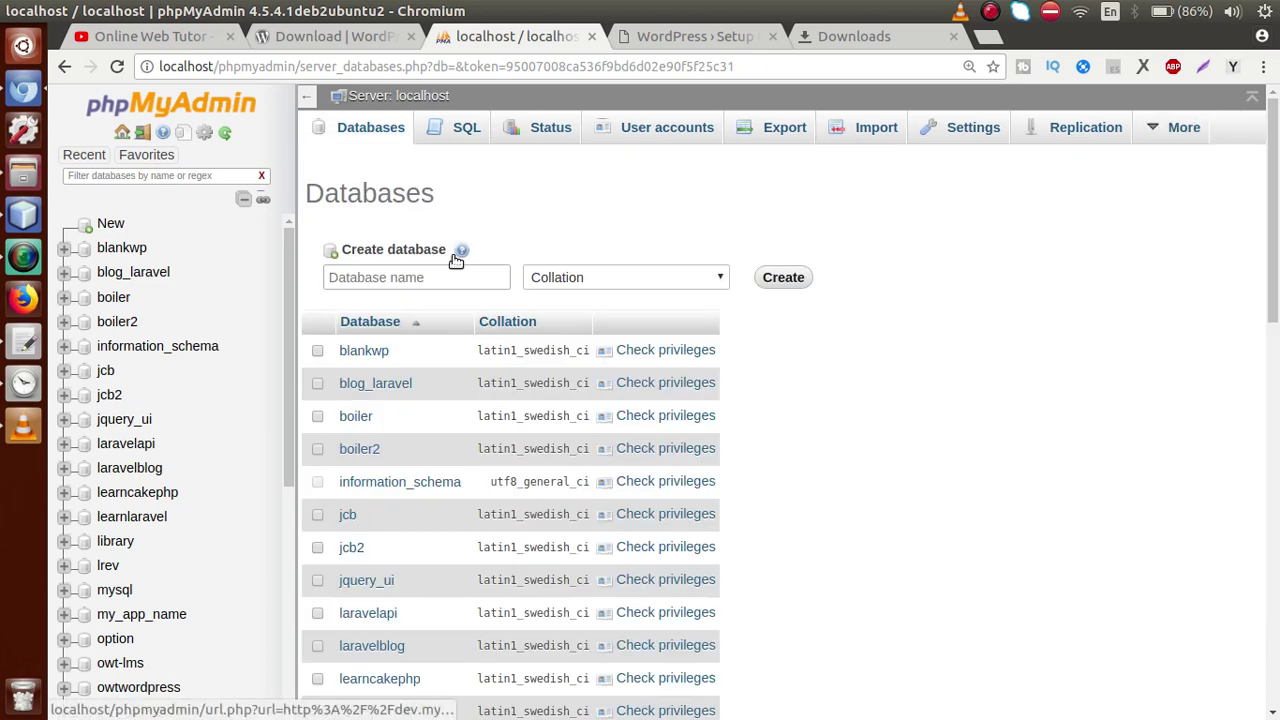
{"action": "left_click", "coordinate": [452, 279]}
{"action": "type", "text": "wordpress"}
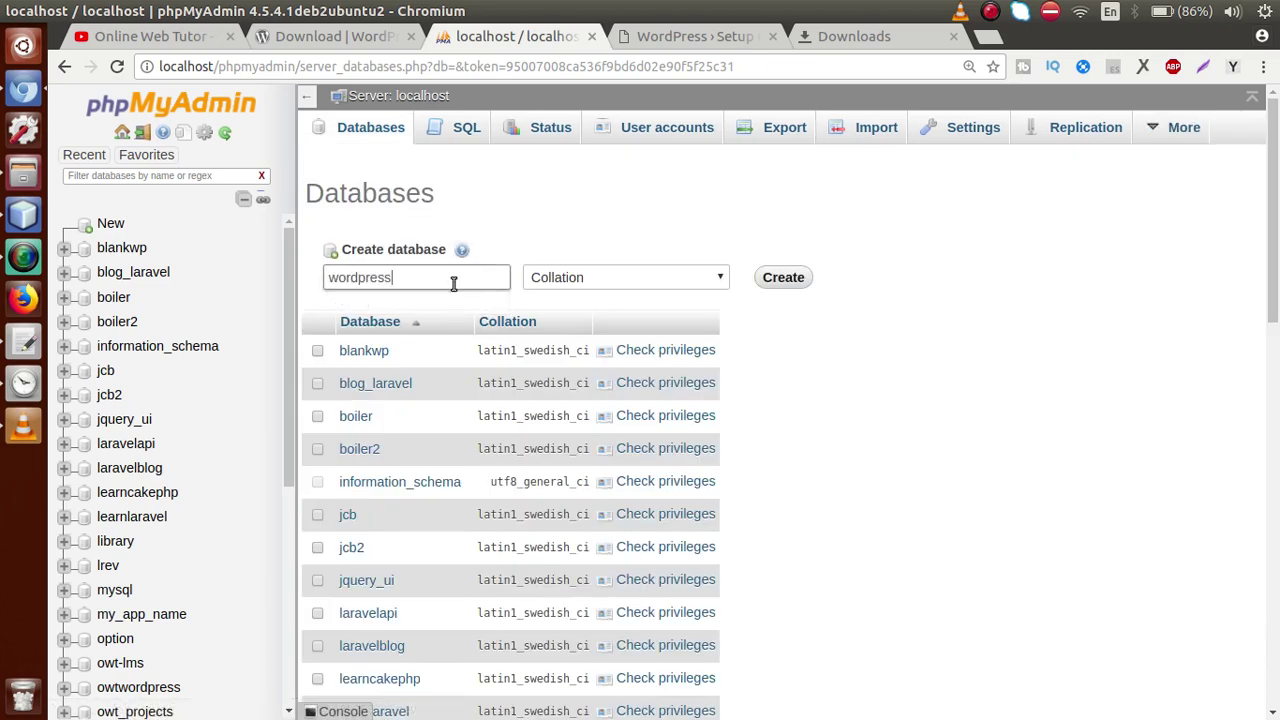
{"action": "type", "text": "_basics"}
{"action": "double_click", "coordinate": [453, 284]}
{"action": "key", "text": "ctrl+c"}
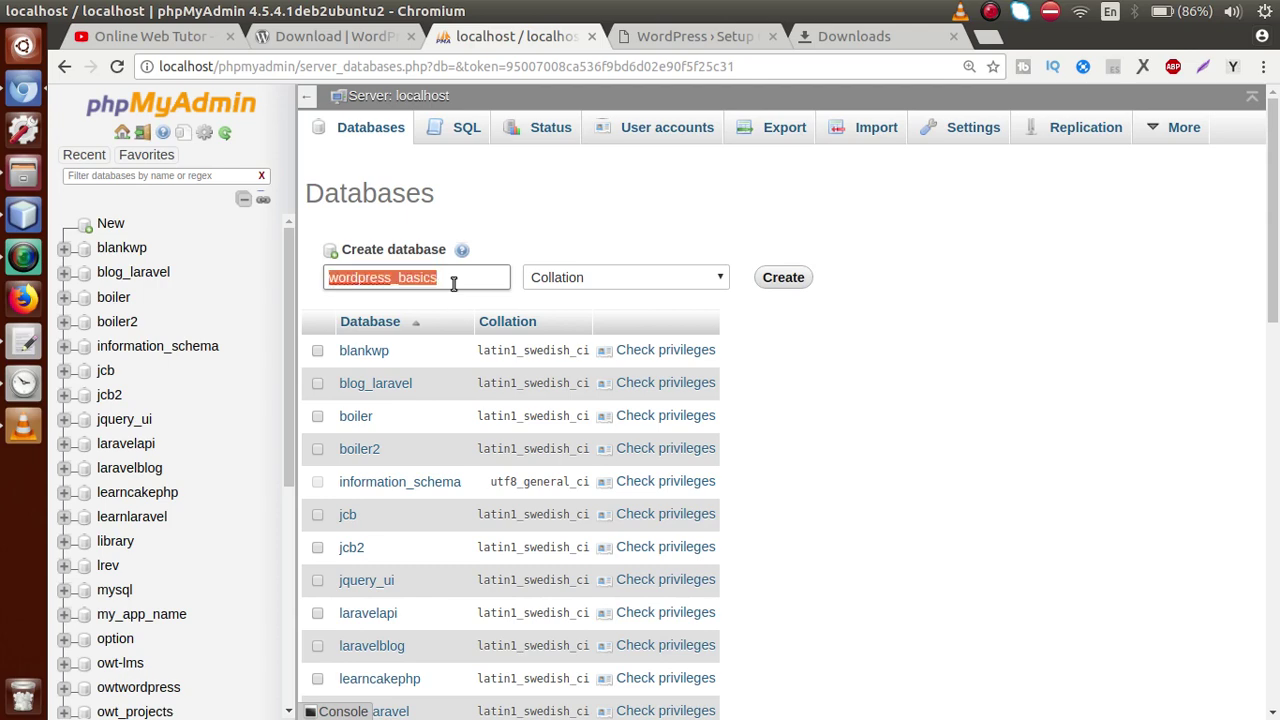
{"action": "key", "text": "Return"}
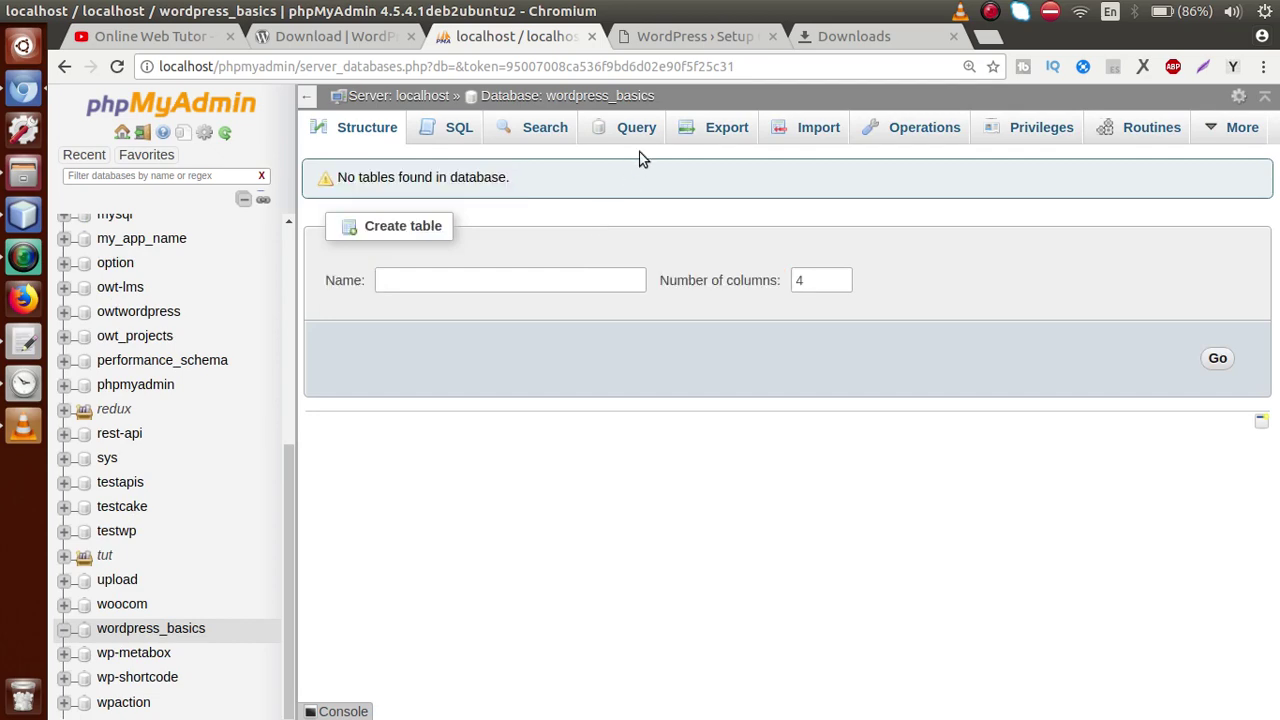
{"action": "left_click", "coordinate": [690, 38]}
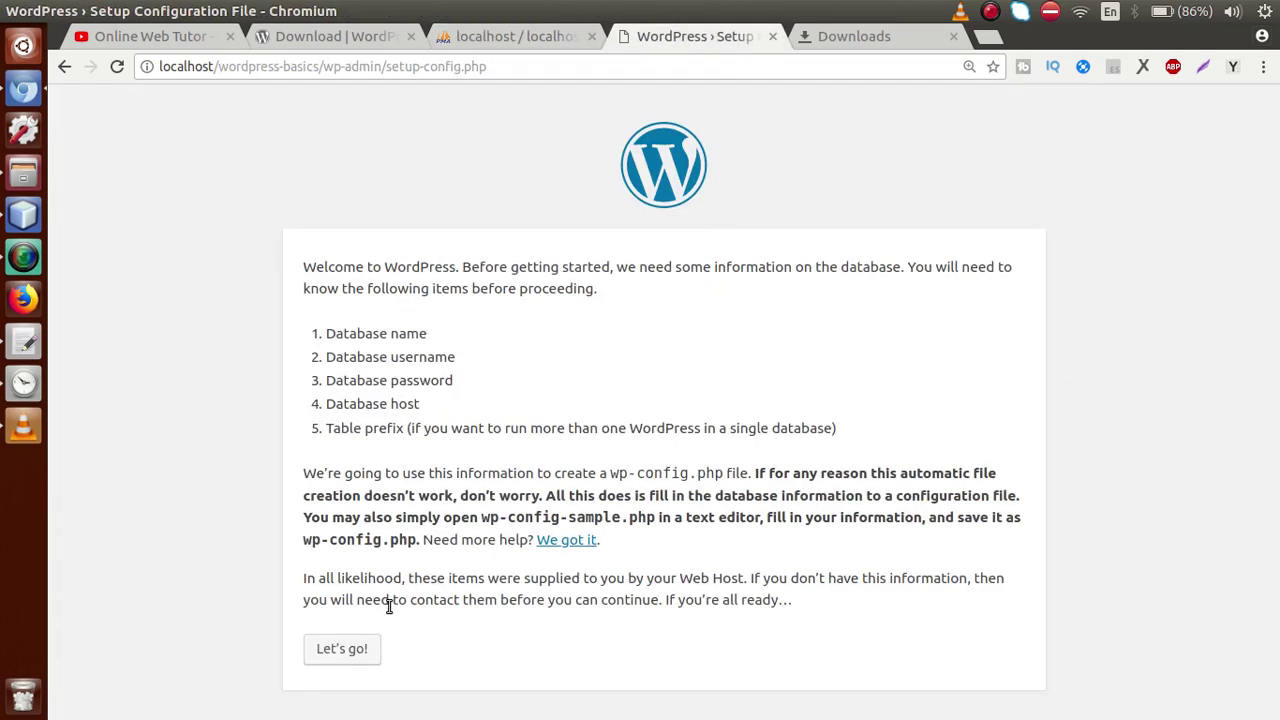
Submit database name wordpress_basics with username root and the database password
{"action": "left_click", "coordinate": [358, 645]}
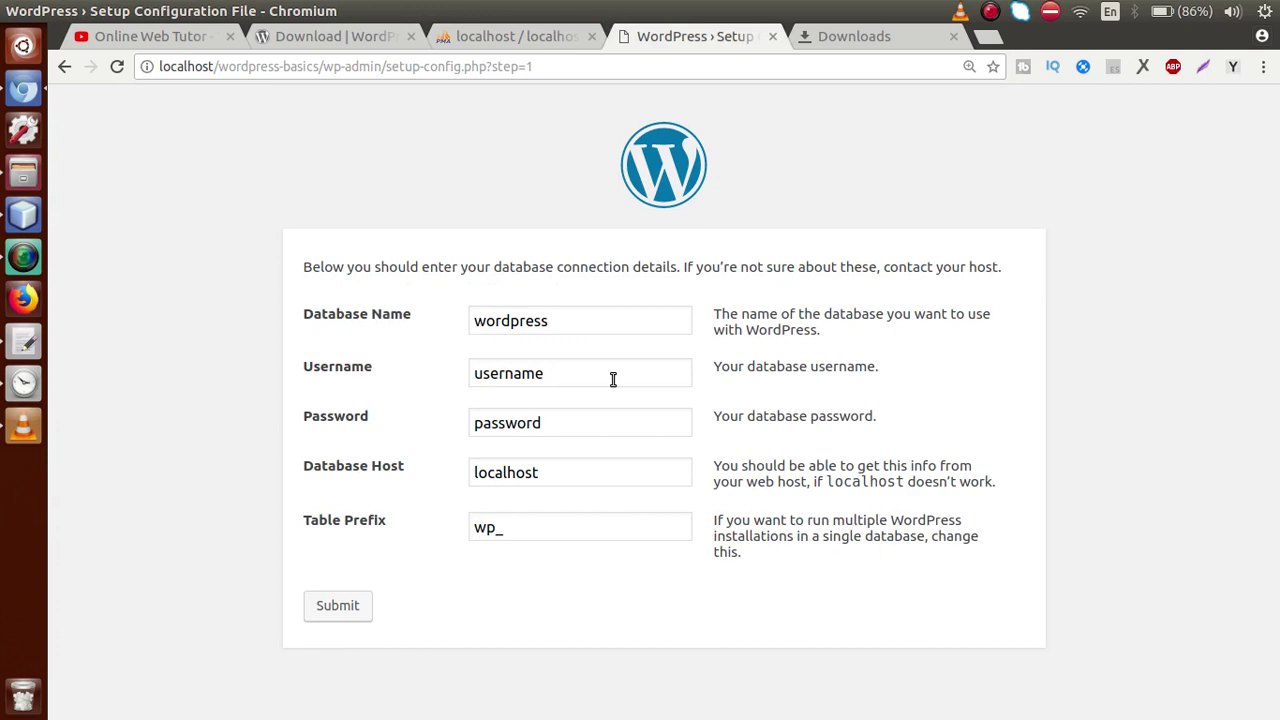
{"action": "left_click_drag", "start_coordinate": [601, 316], "coordinate": [454, 322]}
{"action": "key", "text": "ctrl+v"}
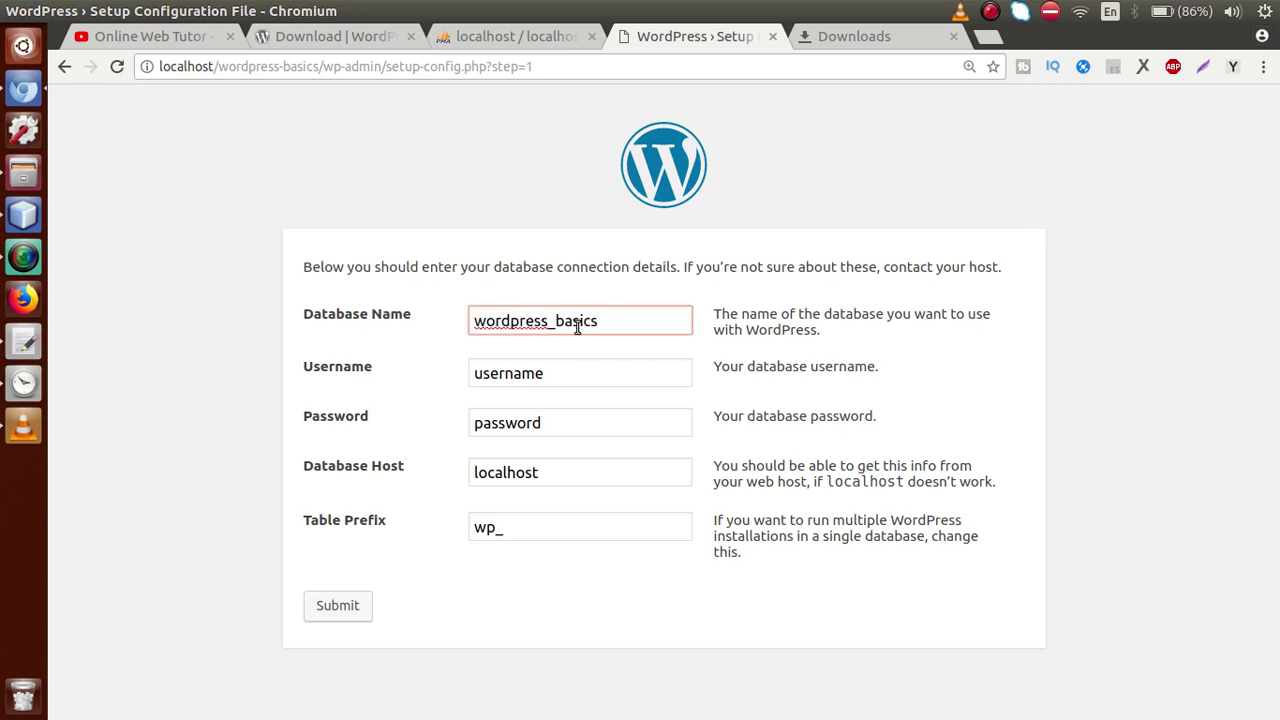
{"action": "left_click_drag", "start_coordinate": [566, 380], "coordinate": [446, 371]}
{"action": "type", "text": "root"}
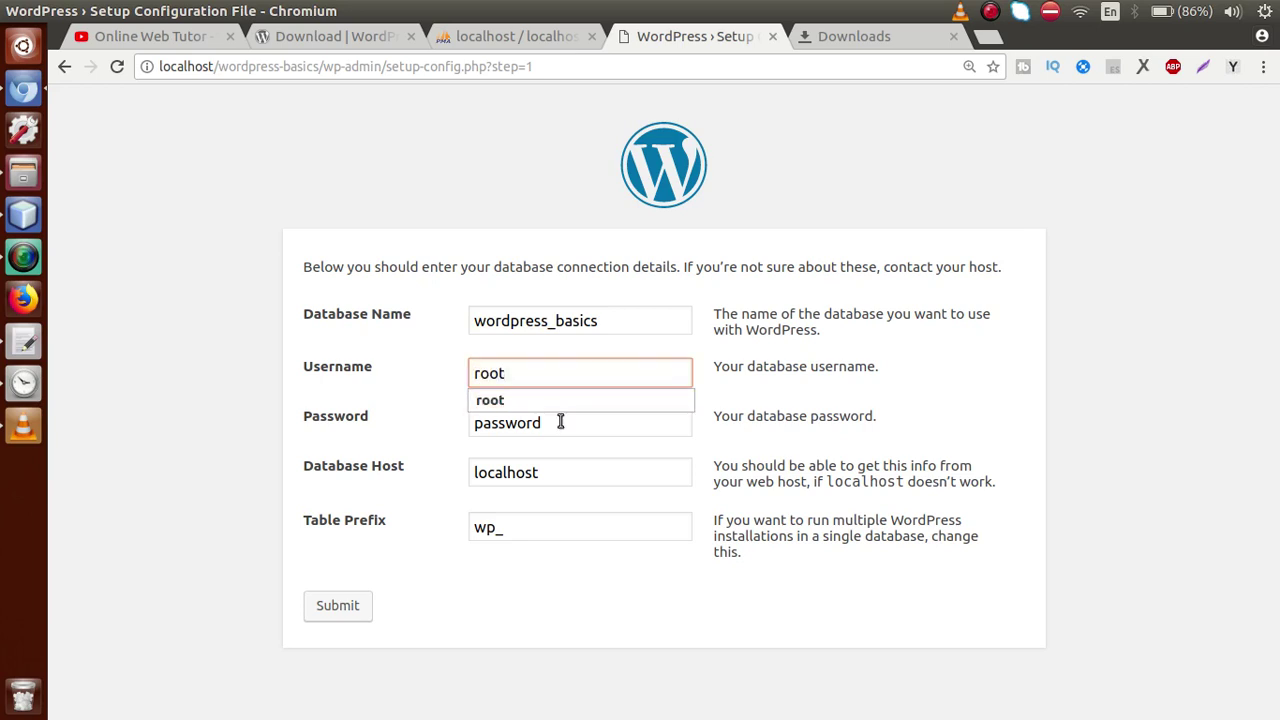
{"action": "left_click_drag", "start_coordinate": [562, 421], "coordinate": [457, 415]}
{"action": "type", "text": "root"}
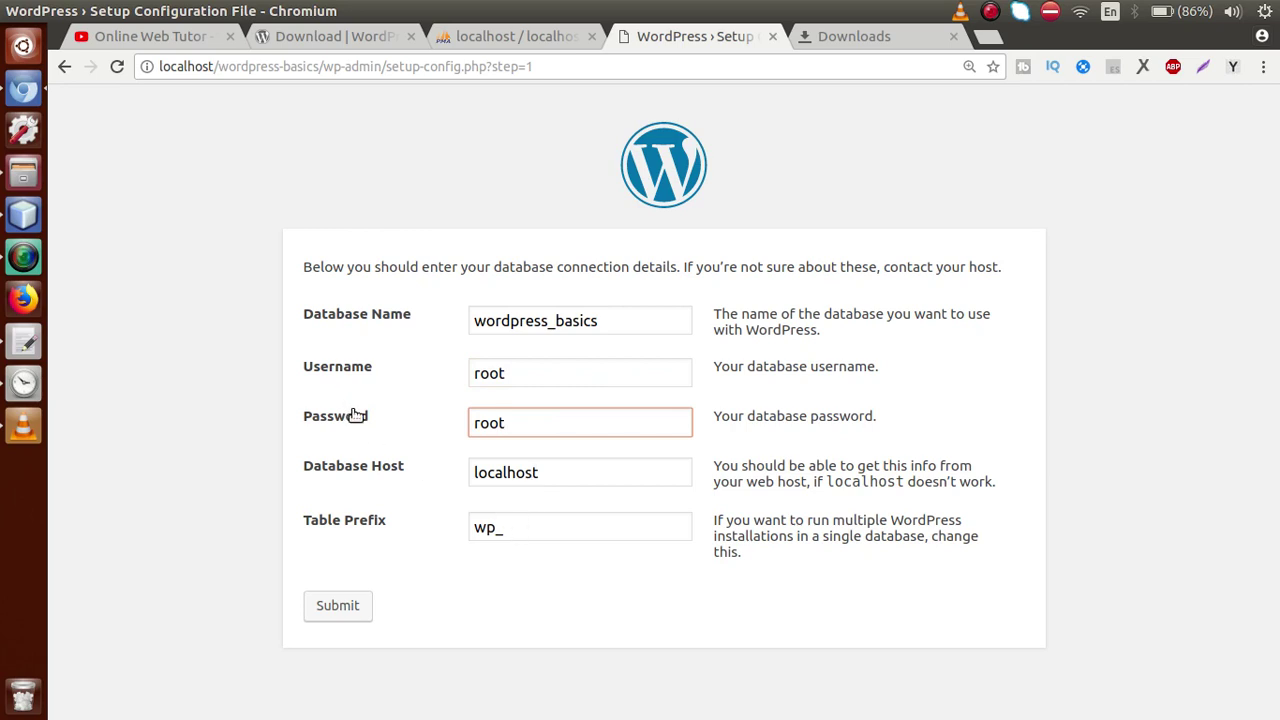
{"action": "left_click", "coordinate": [340, 606]}
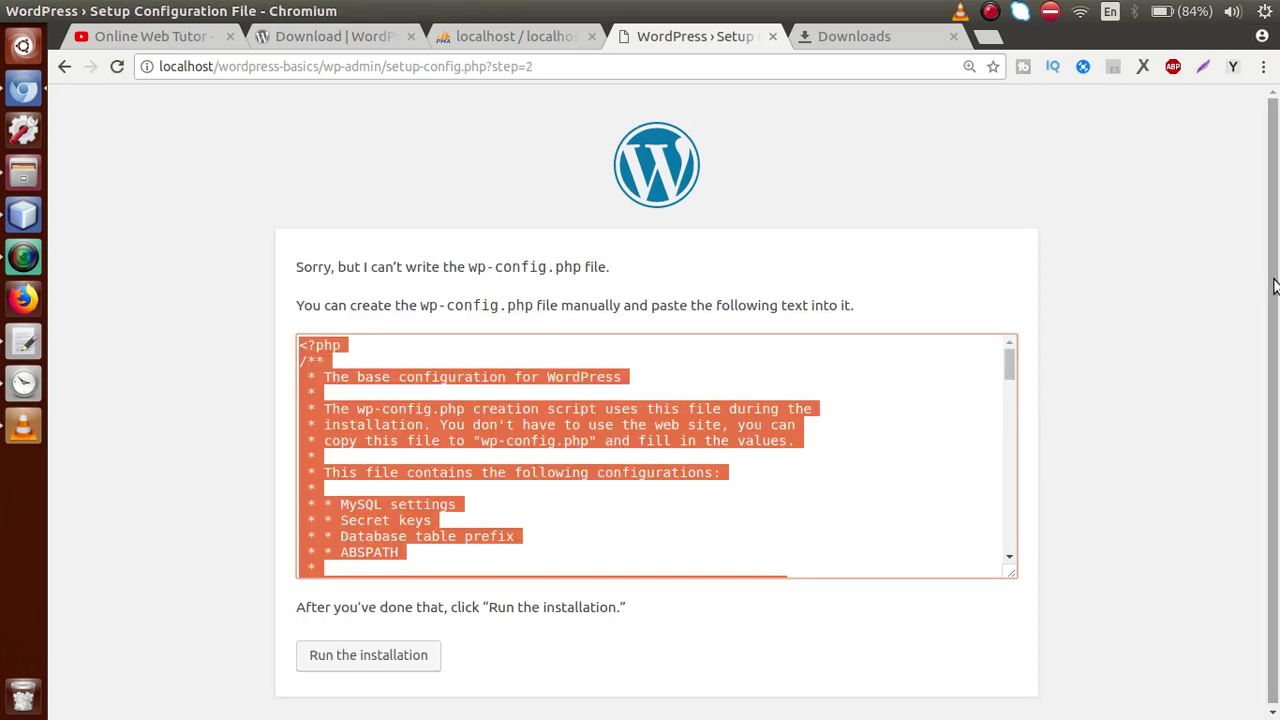
Copy the generated wp-config.php text and select wp-config-sample.php in the wordpress-basics folder
{"action": "scroll", "coordinate": [1261, 292], "scroll_direction": "down", "scroll_amount": 1}
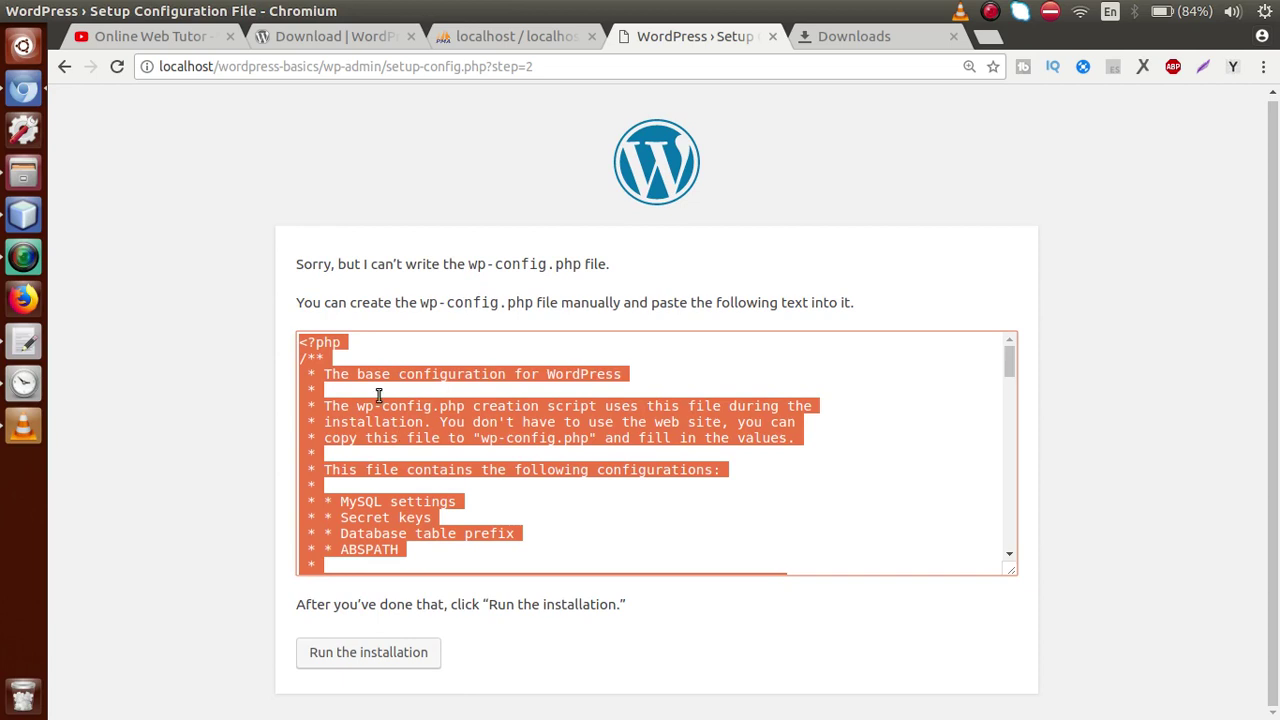
{"action": "left_click_drag", "start_coordinate": [536, 302], "coordinate": [422, 306]}
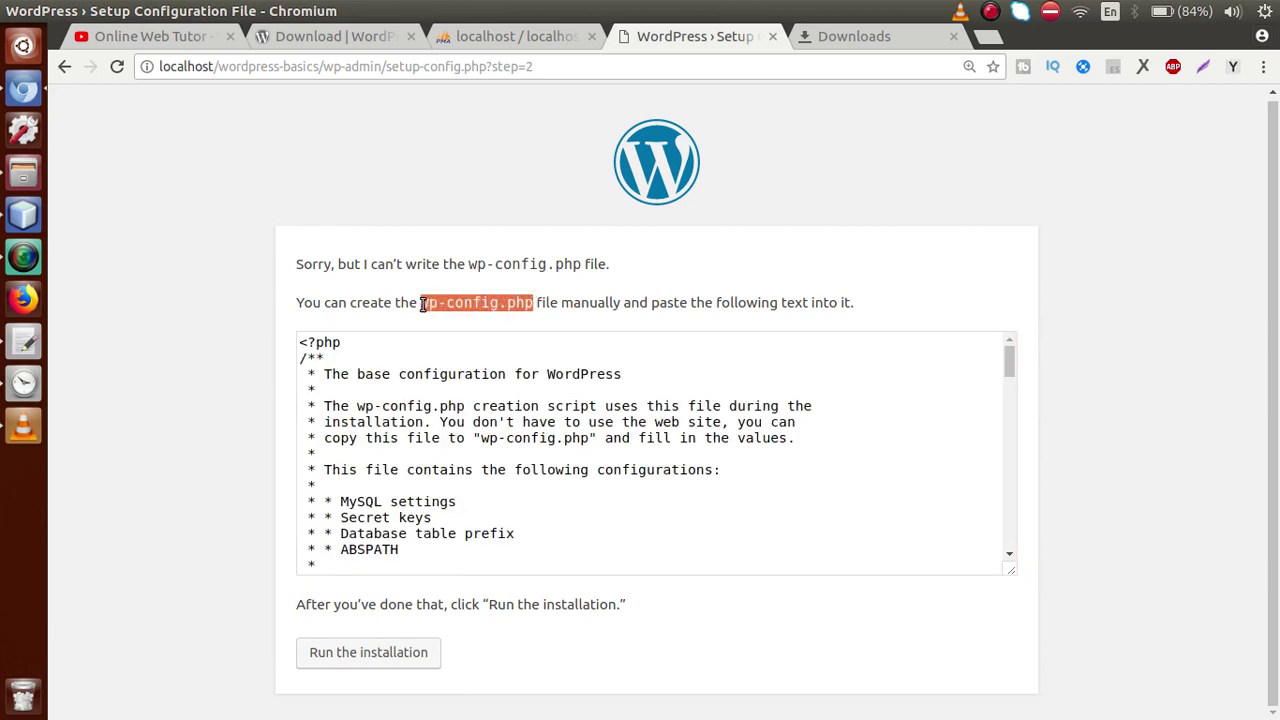
{"action": "left_click", "coordinate": [419, 379]}
{"action": "key", "text": "ctrl+a"}
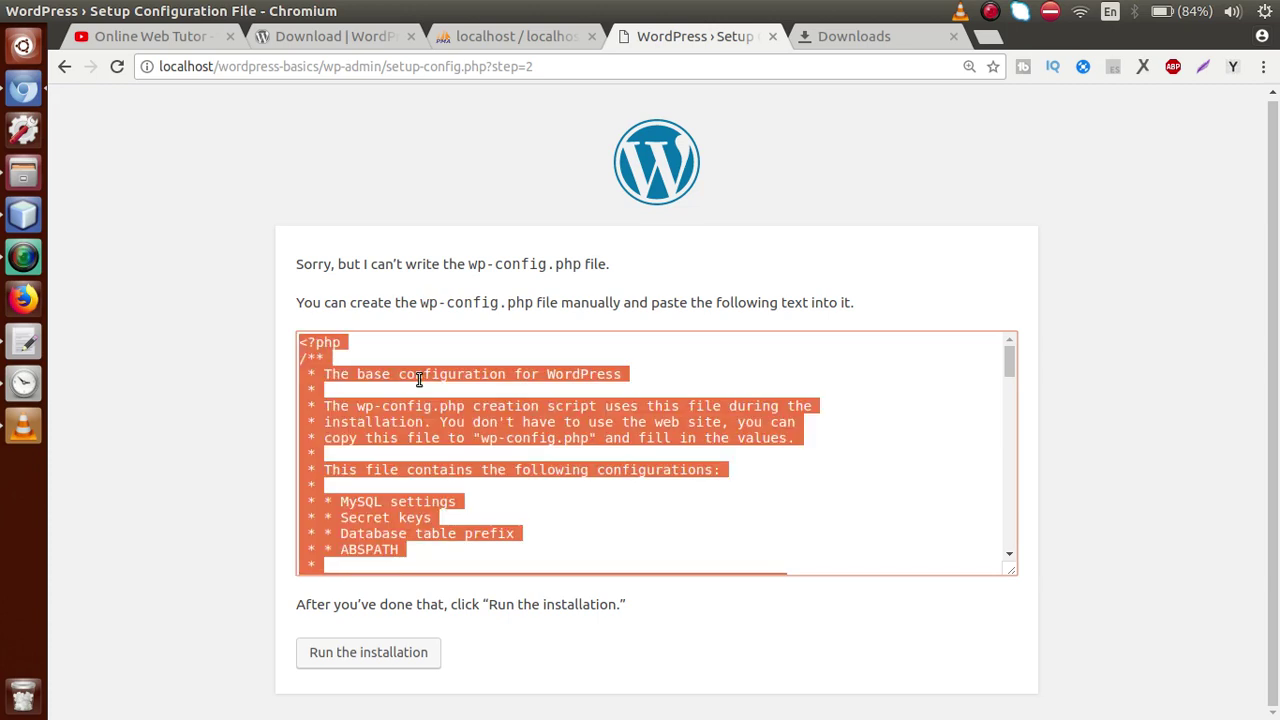
{"action": "left_click", "coordinate": [35, 176]}
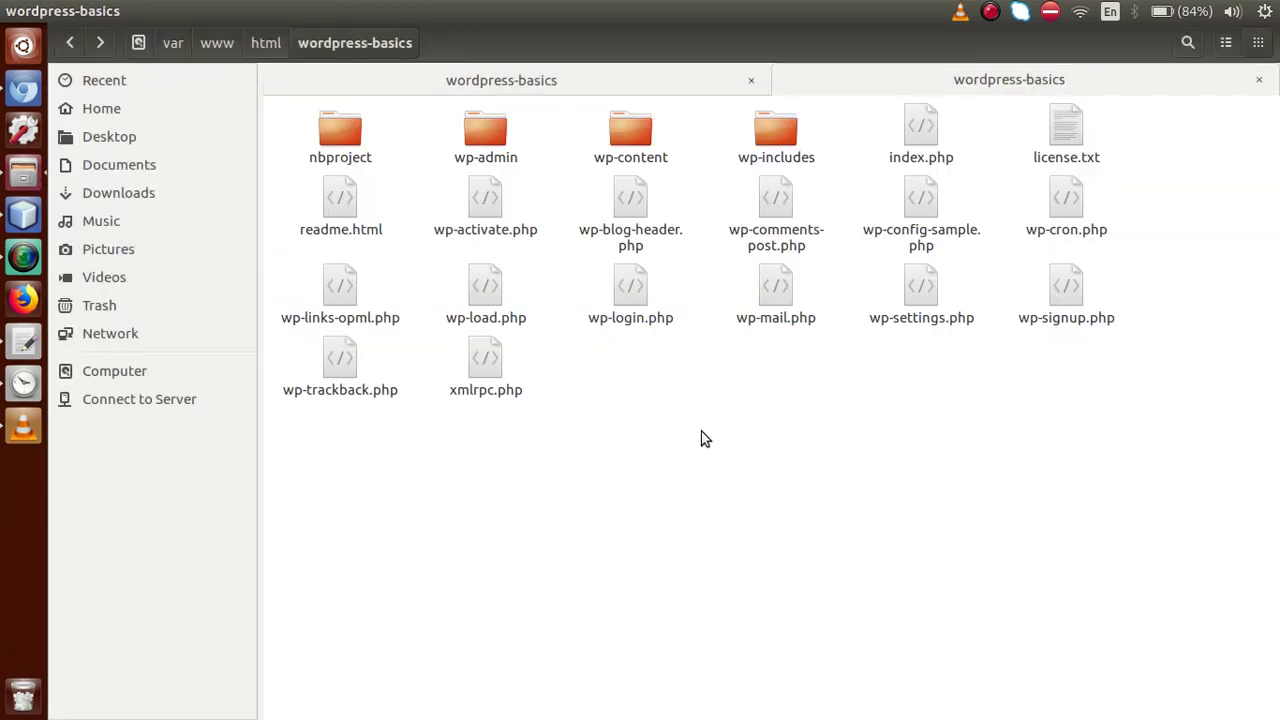
{"action": "left_click", "coordinate": [918, 198]}
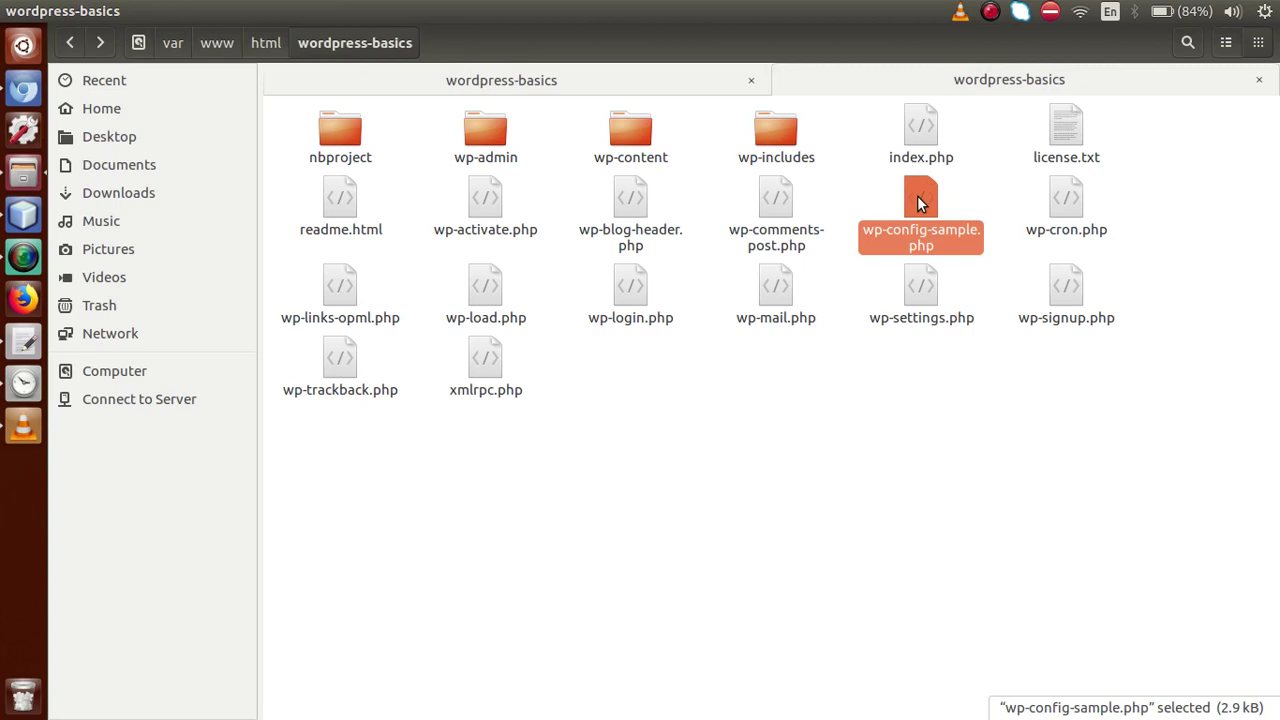
Open wp-config-sample.php in gedit and replace its contents with the generated configuration
{"action": "double_click", "coordinate": [917, 195]}
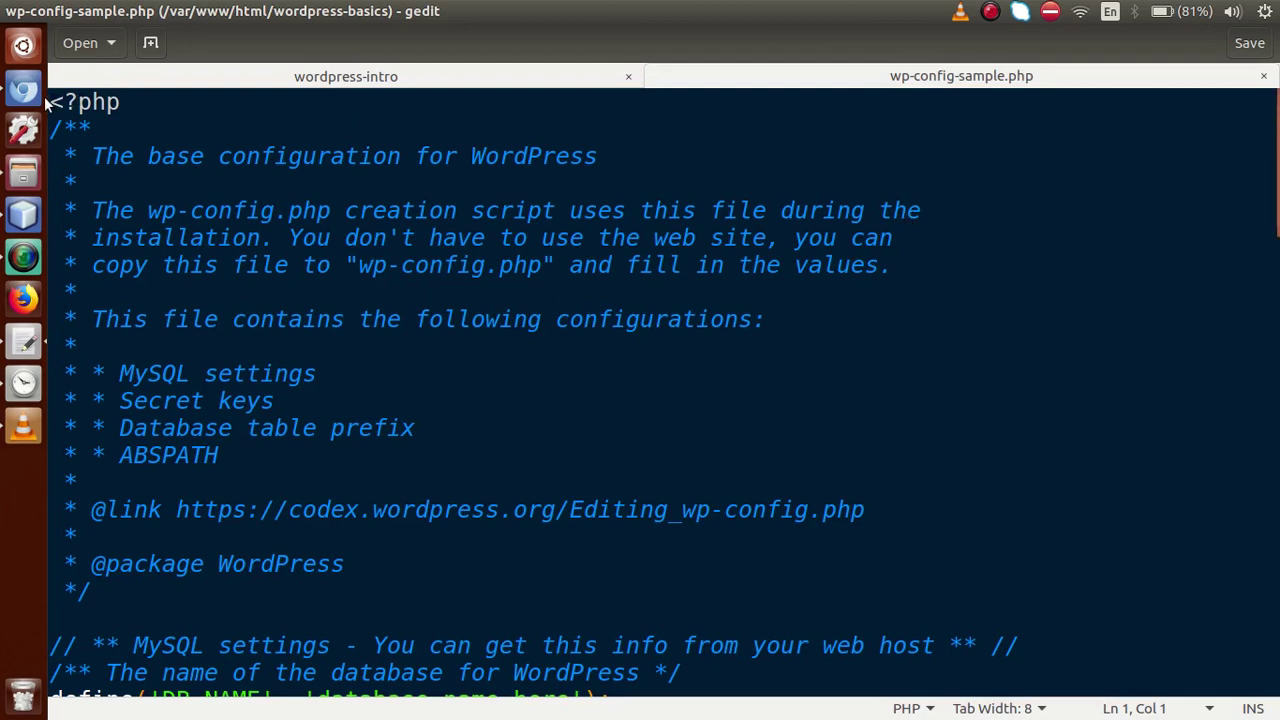
{"action": "key", "text": "alt+Tab"}
{"action": "key", "text": "alt+Tab"}
{"action": "key", "text": "ctrl+a"}
{"action": "key", "text": "ctrl+c"}
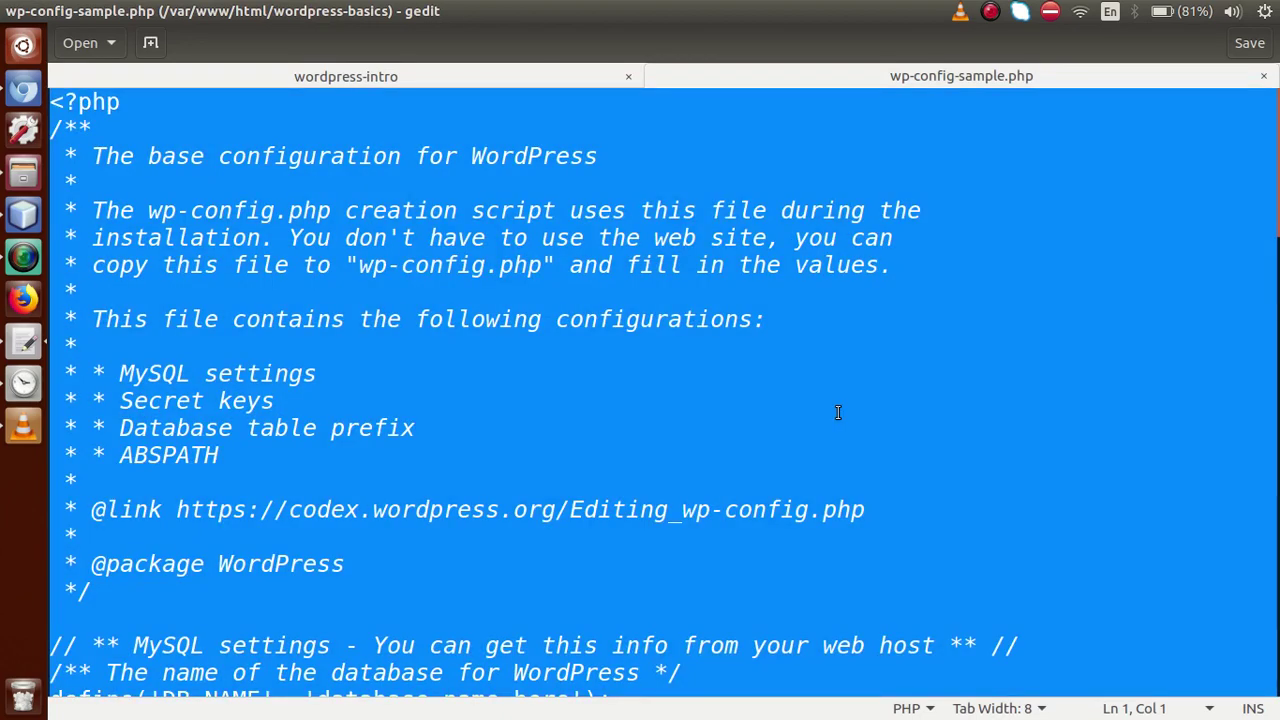
{"action": "key", "text": "Delete"}
{"action": "key", "text": "ctrl+v"}
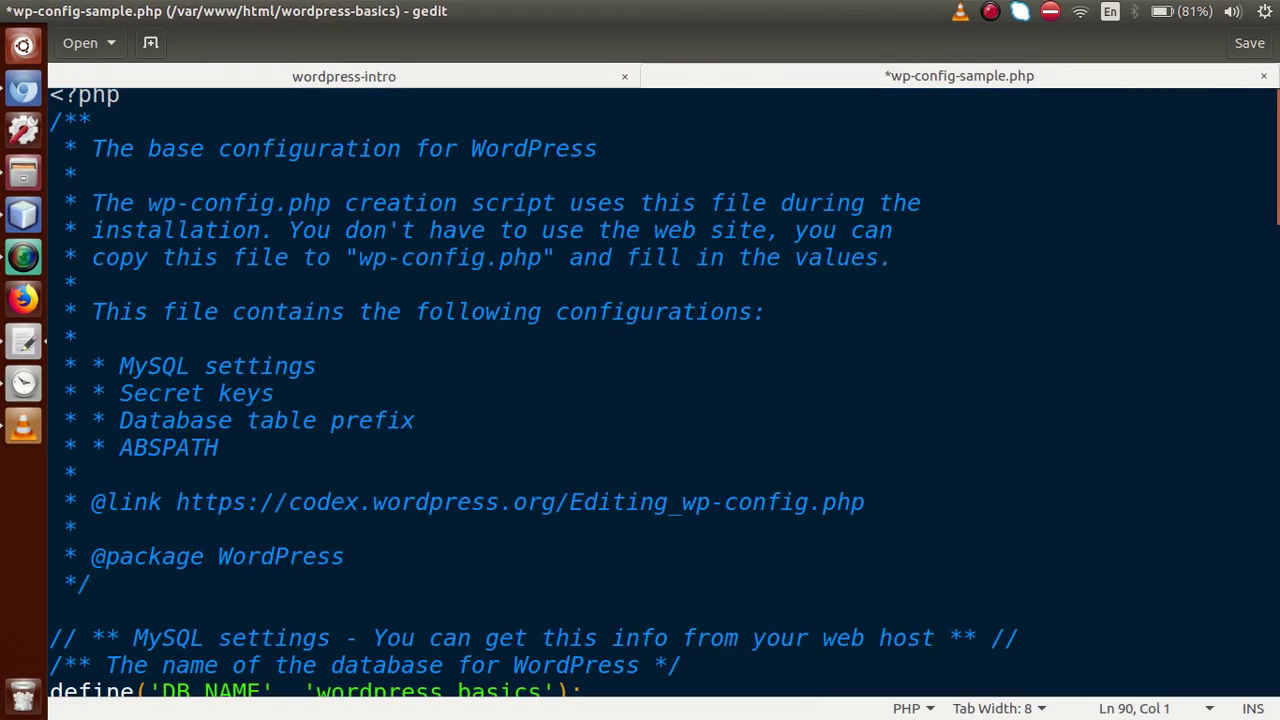
Verify DB_NAME wordpress_basics, DB_USER, DB_PASSWORD and DB_HOST localhost, then save and close the file
{"action": "scroll", "coordinate": [1278, 192], "scroll_direction": "down", "scroll_amount": 5}
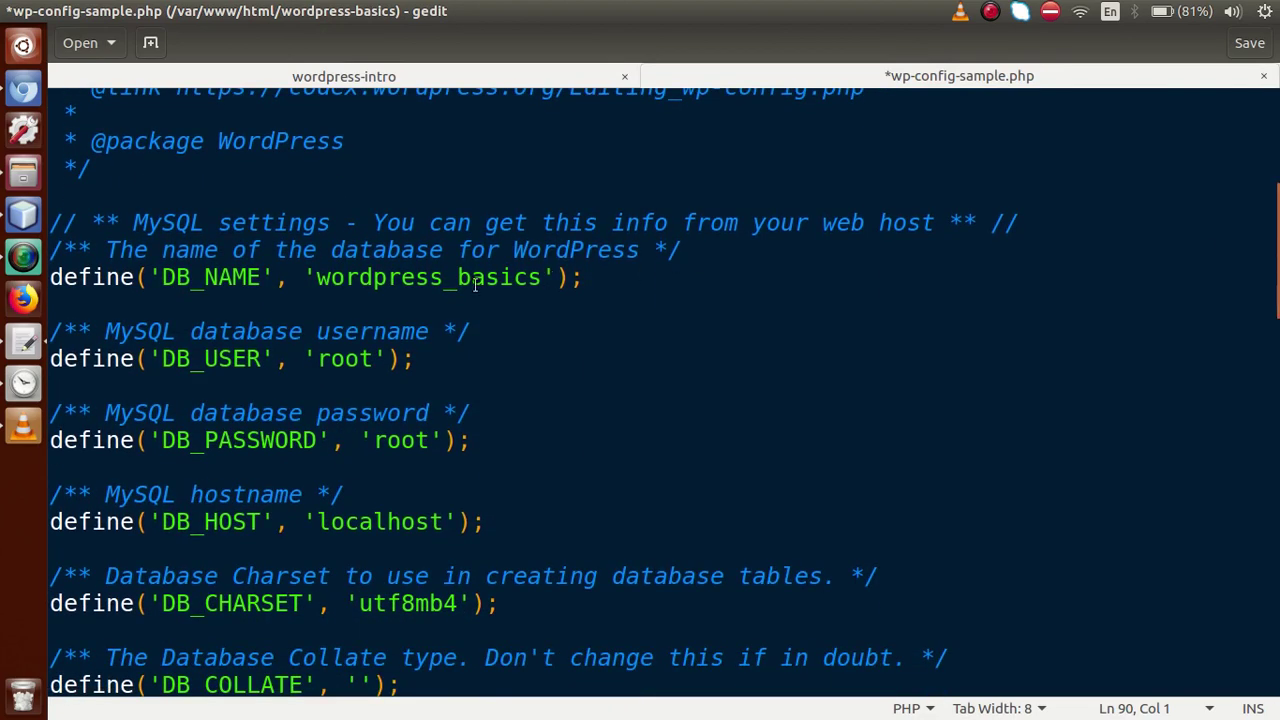
{"action": "double_click", "coordinate": [455, 278]}
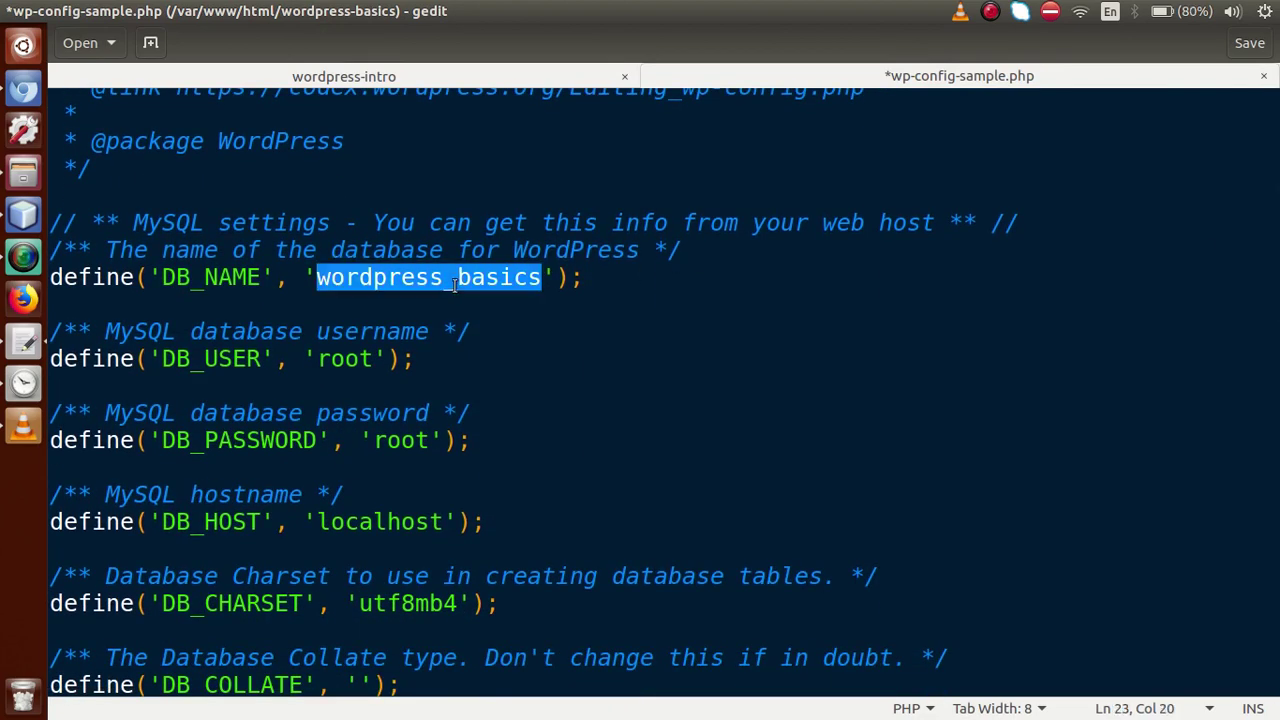
{"action": "double_click", "coordinate": [366, 360]}
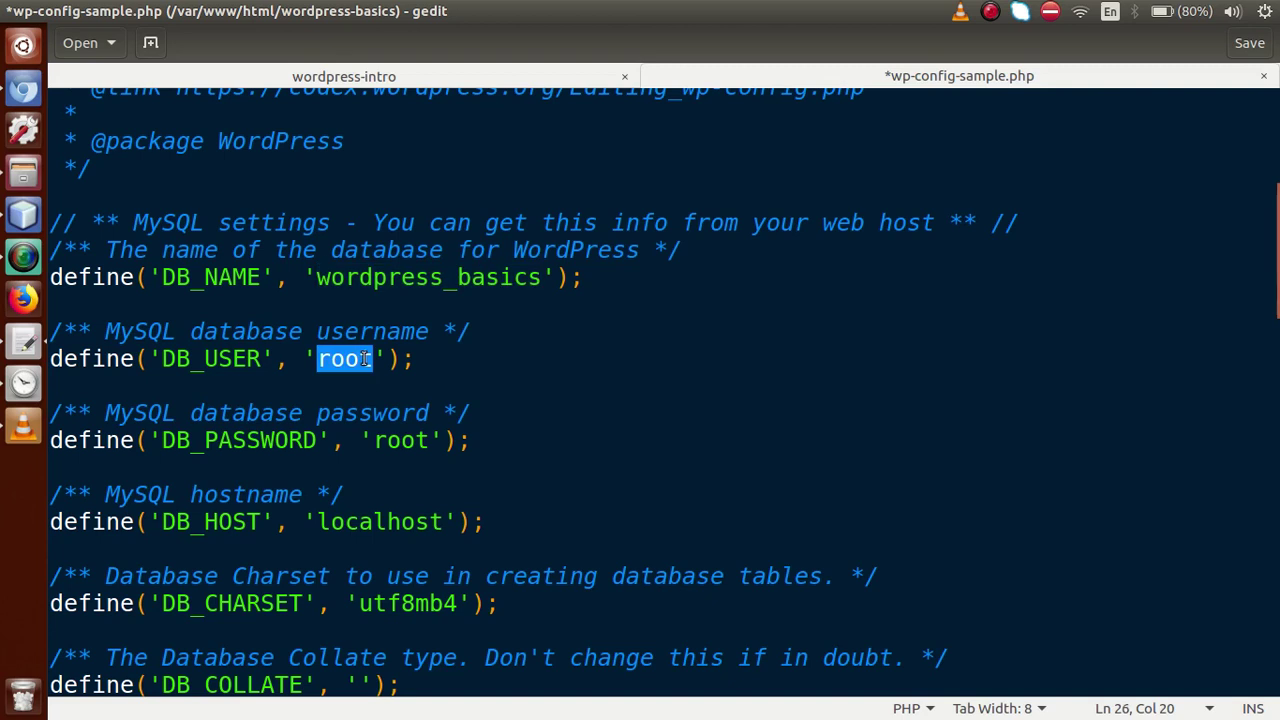
{"action": "double_click", "coordinate": [398, 441]}
{"action": "left_click", "coordinate": [398, 523]}
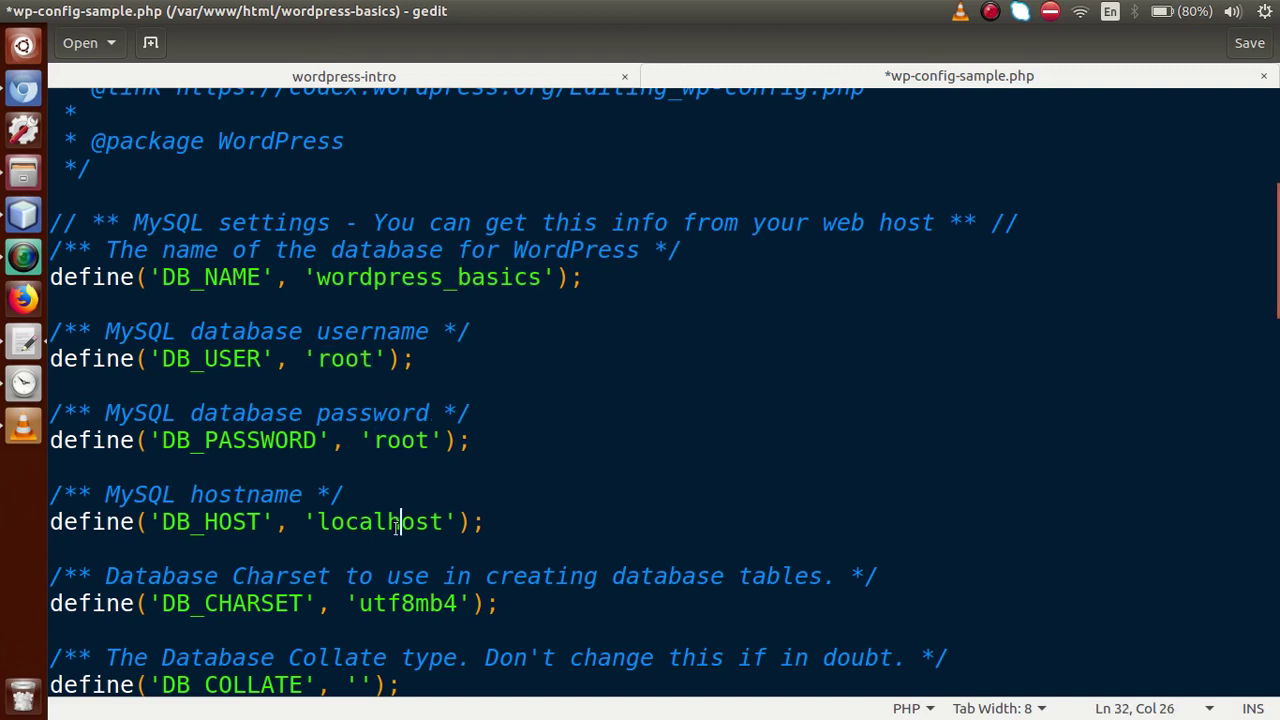
{"action": "key", "text": "ctrl+s"}
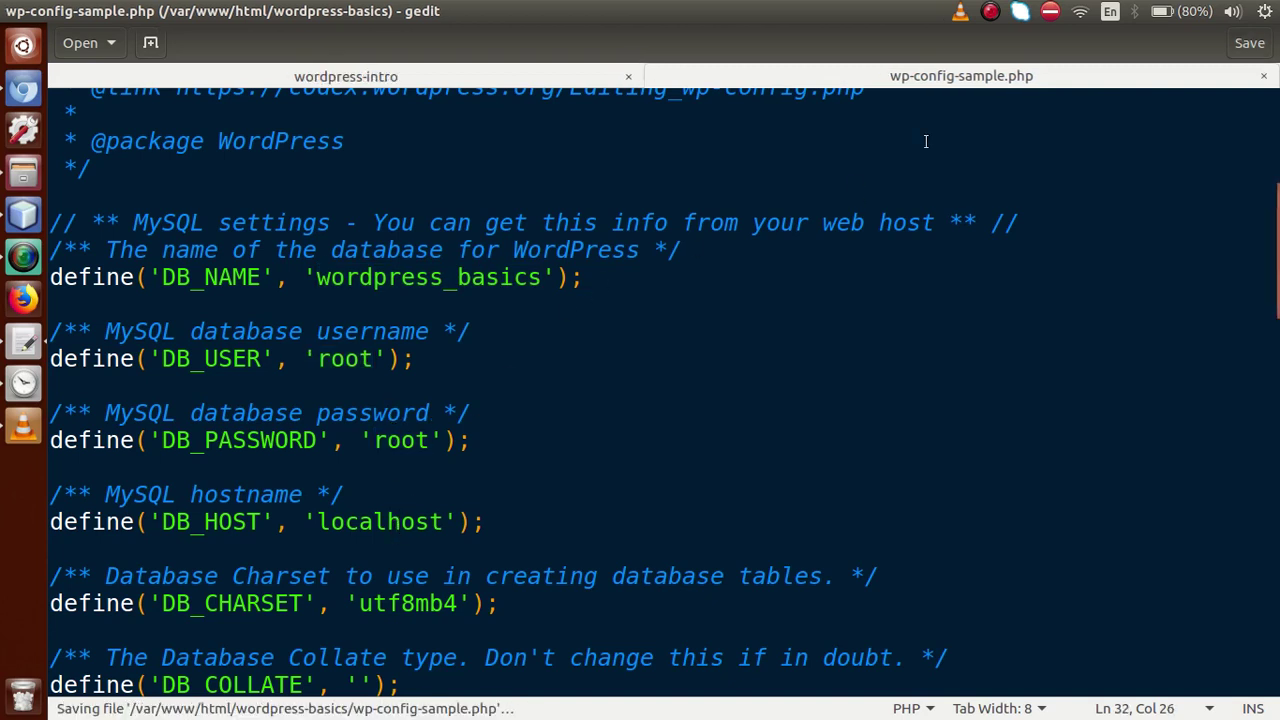
{"action": "left_click", "coordinate": [1264, 76]}
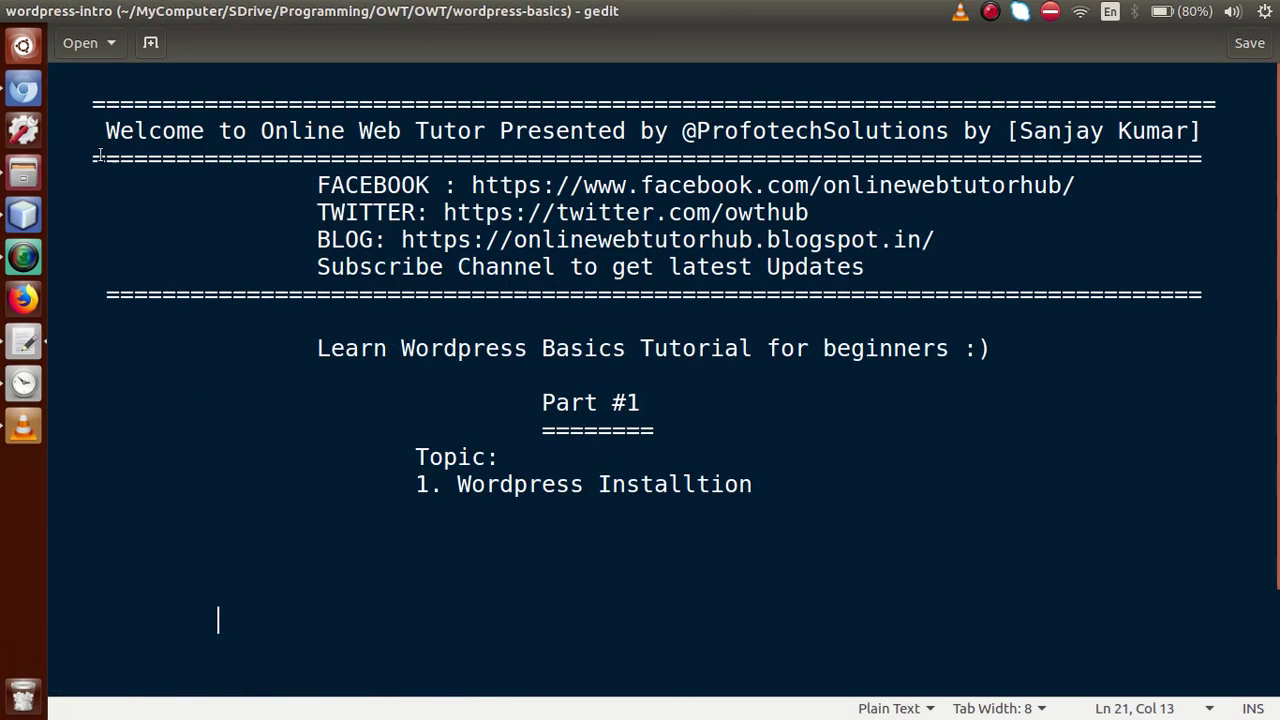
Check the required wp-config.php file name on the setup page, back in the wordpress-basics folder
{"action": "left_click", "coordinate": [24, 176]}
{"action": "left_click", "coordinate": [795, 500]}
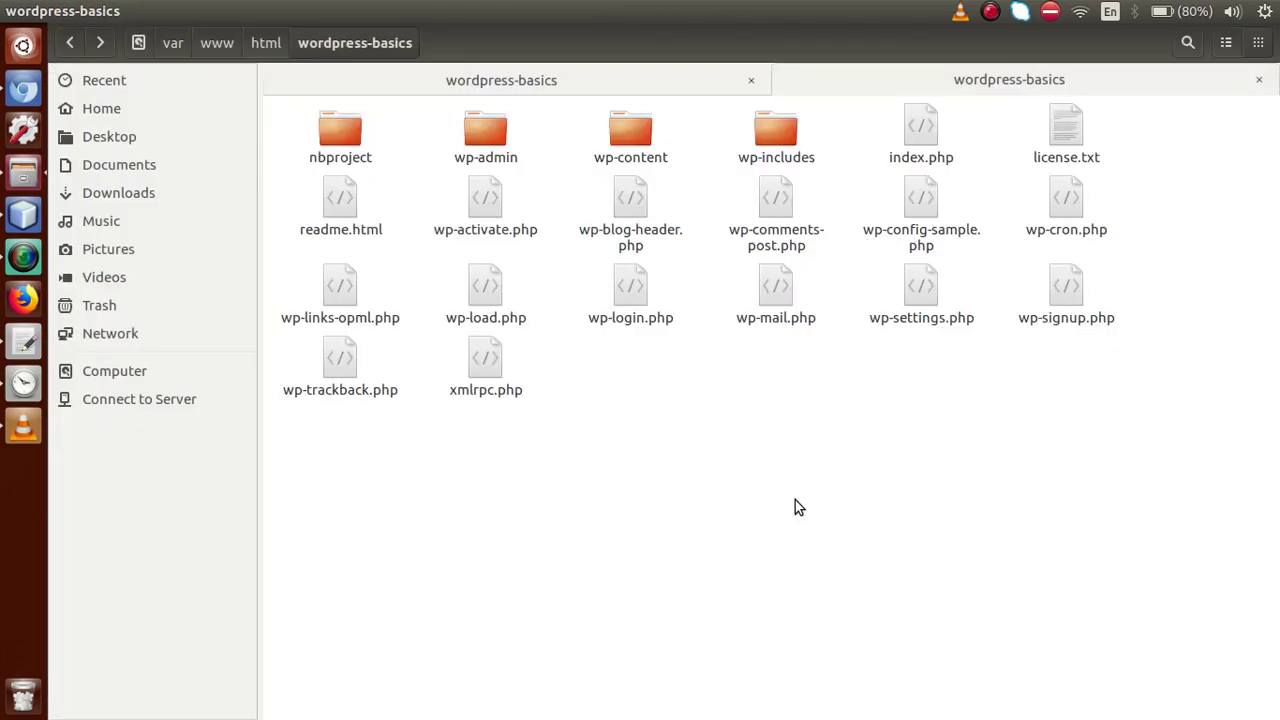
{"action": "left_click", "coordinate": [28, 90]}
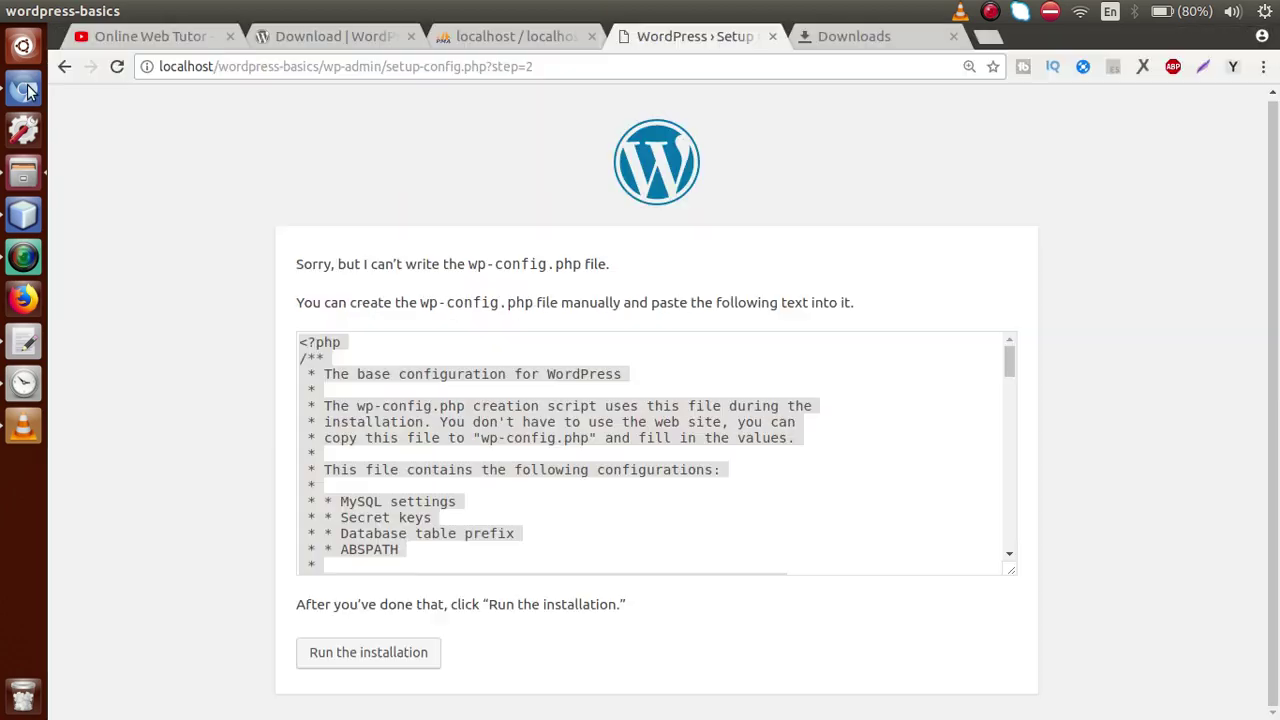
{"action": "left_click_drag", "start_coordinate": [420, 303], "coordinate": [541, 303]}
{"action": "key", "text": "alt+Tab"}
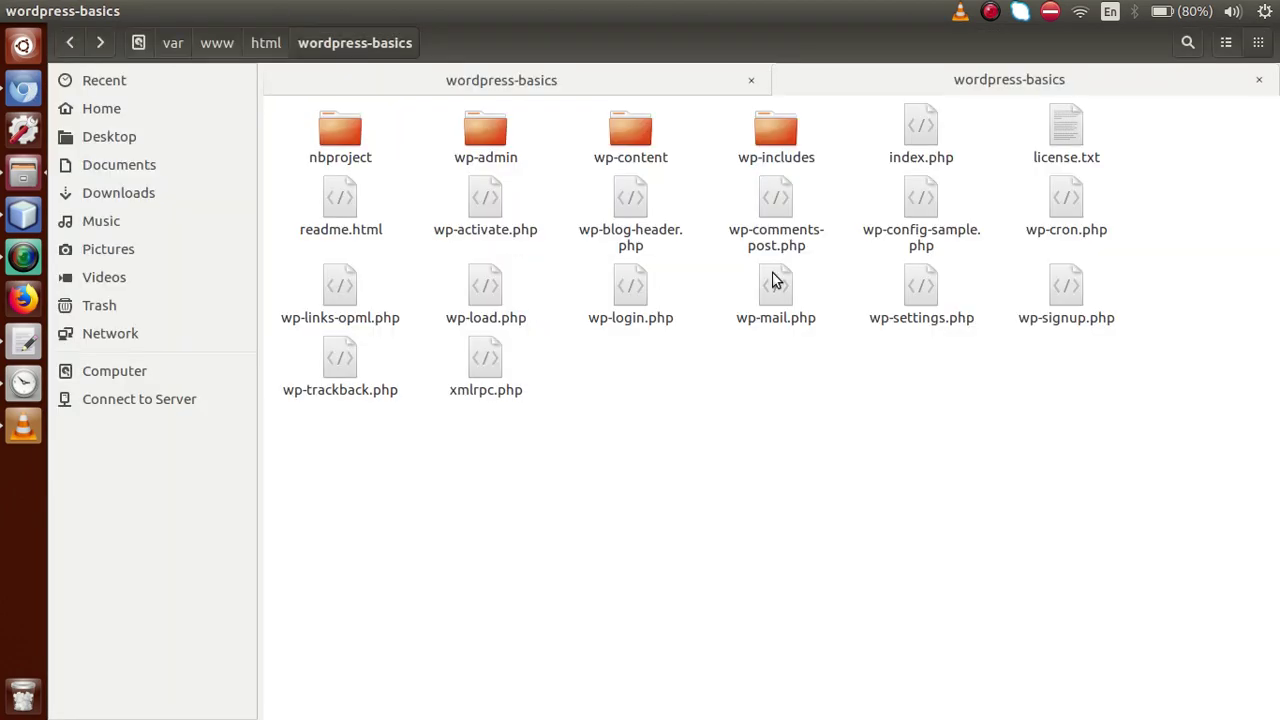
Rename wp-config-sample.php to wp-config.php and return to the WordPress setup page
{"action": "right_click", "coordinate": [919, 196]}
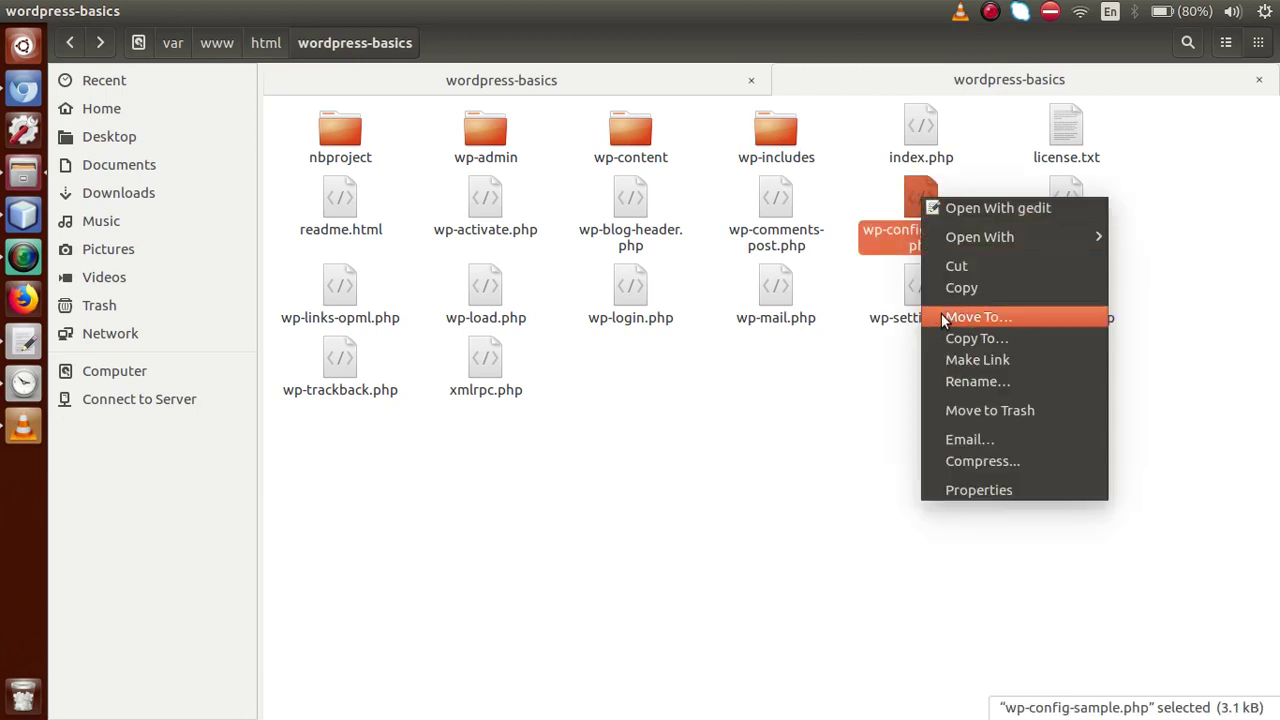
{"action": "left_click", "coordinate": [948, 381]}
{"action": "key", "text": "Right"}
{"action": "key", "text": "shift+Left"}
{"action": "key", "text": "shift+Left"}
{"action": "key", "text": "shift+Left"}
{"action": "key", "text": "shift+Left"}
{"action": "key", "text": "shift+Left"}
{"action": "key", "text": "shift+Left"}
{"action": "key", "text": "shift+Left"}
{"action": "key", "text": "shift+Left"}
{"action": "key", "text": "shift+Left"}
{"action": "key", "text": "shift+Left"}
{"action": "key", "text": "shift+Left"}
{"action": "key", "text": "shift+Right"}
{"action": "key", "text": "shift+Right"}
{"action": "key", "text": "shift+Right"}
{"action": "key", "text": "shift+Right"}
{"action": "key", "text": "Delete"}
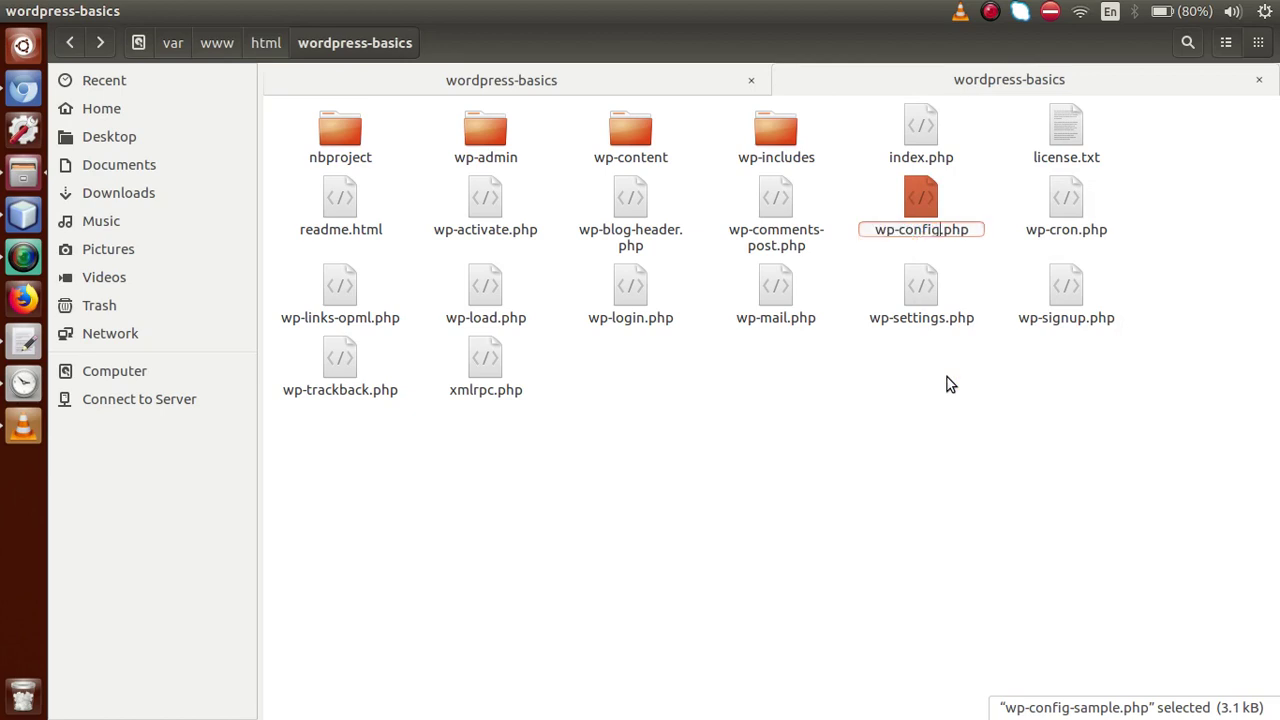
{"action": "left_click", "coordinate": [909, 417]}
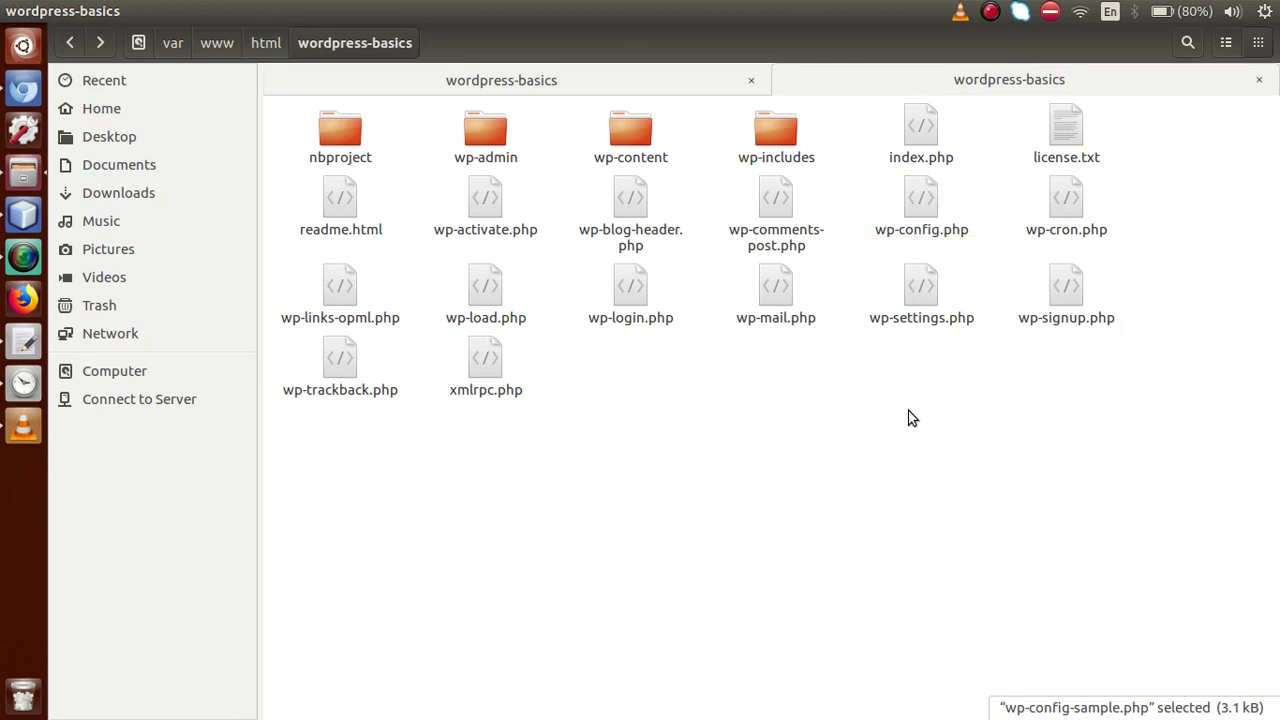
{"action": "left_click", "coordinate": [27, 103]}
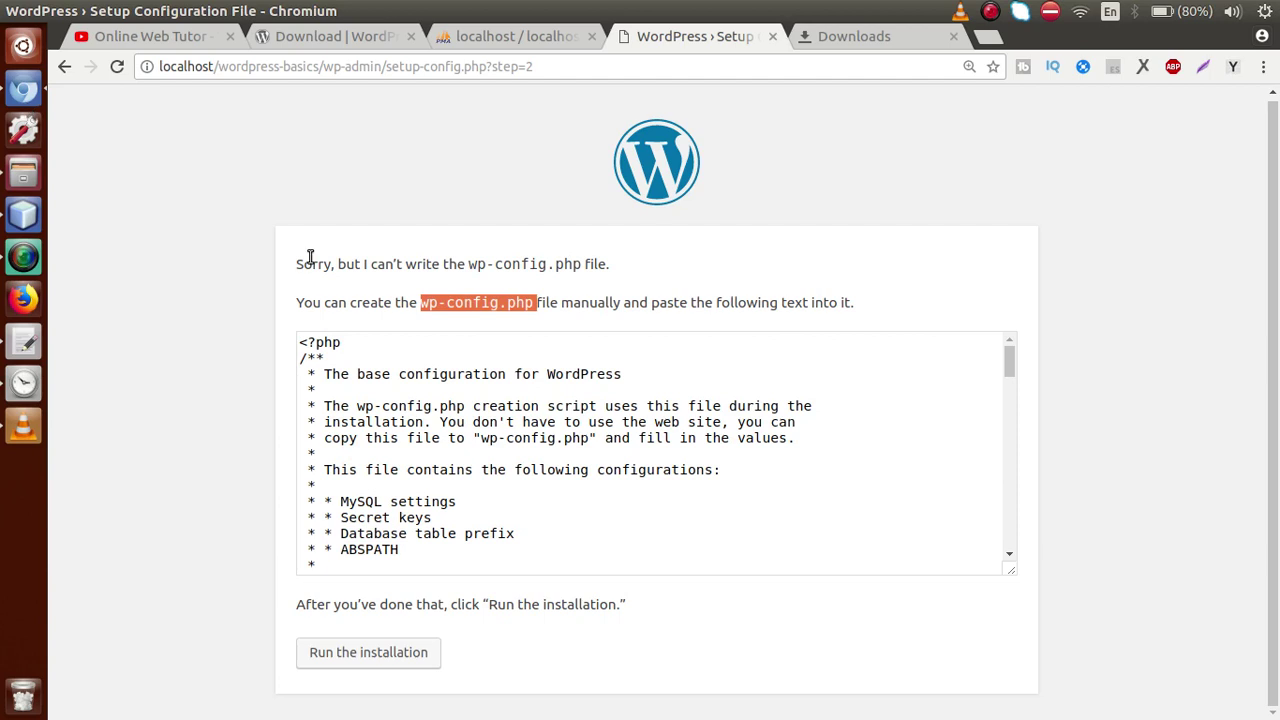
Start the installation and enter the site title Wordpress Basics
{"action": "left_click", "coordinate": [363, 653]}
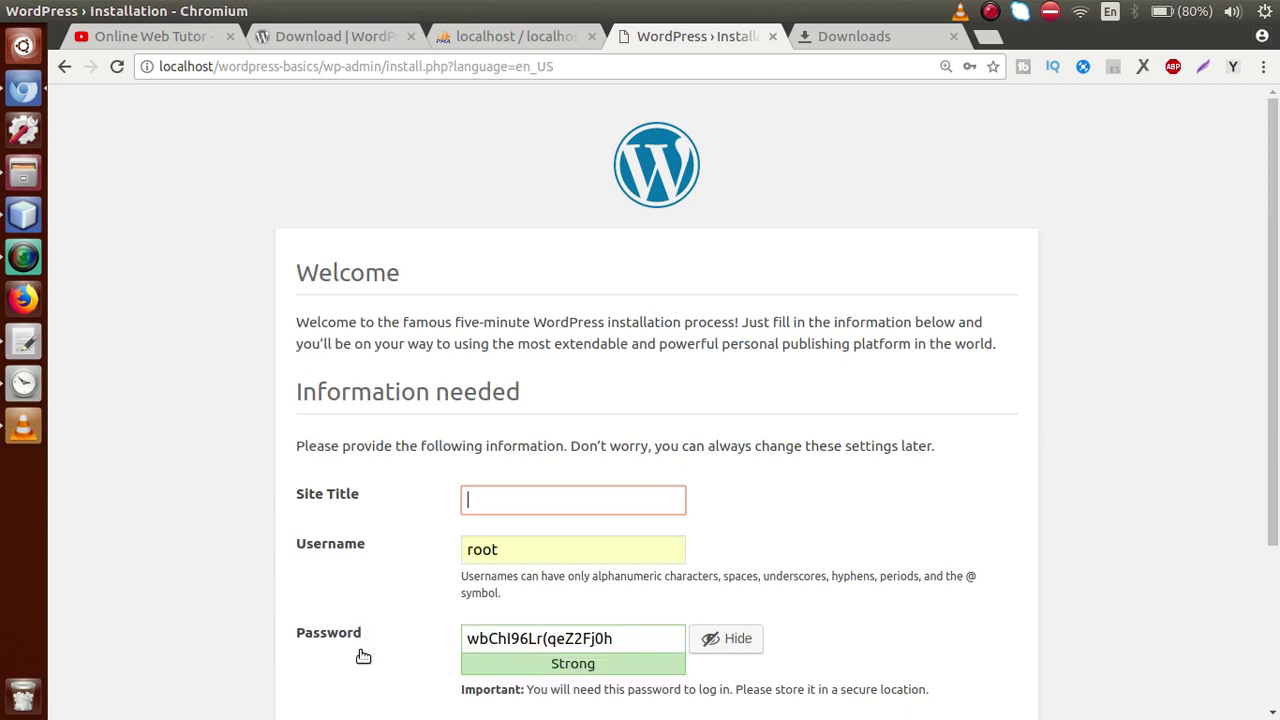
{"action": "scroll", "coordinate": [1272, 265], "scroll_direction": "down", "scroll_amount": 3}
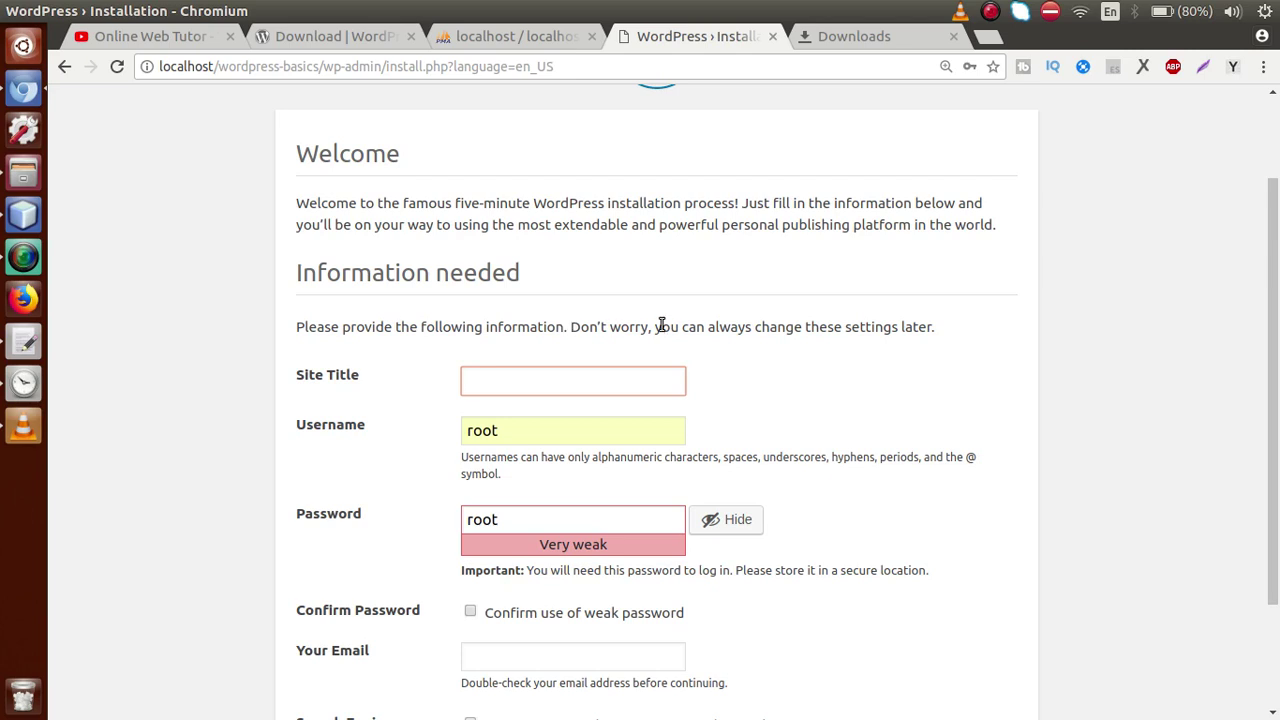
{"action": "type", "text": "Wordpress V"}
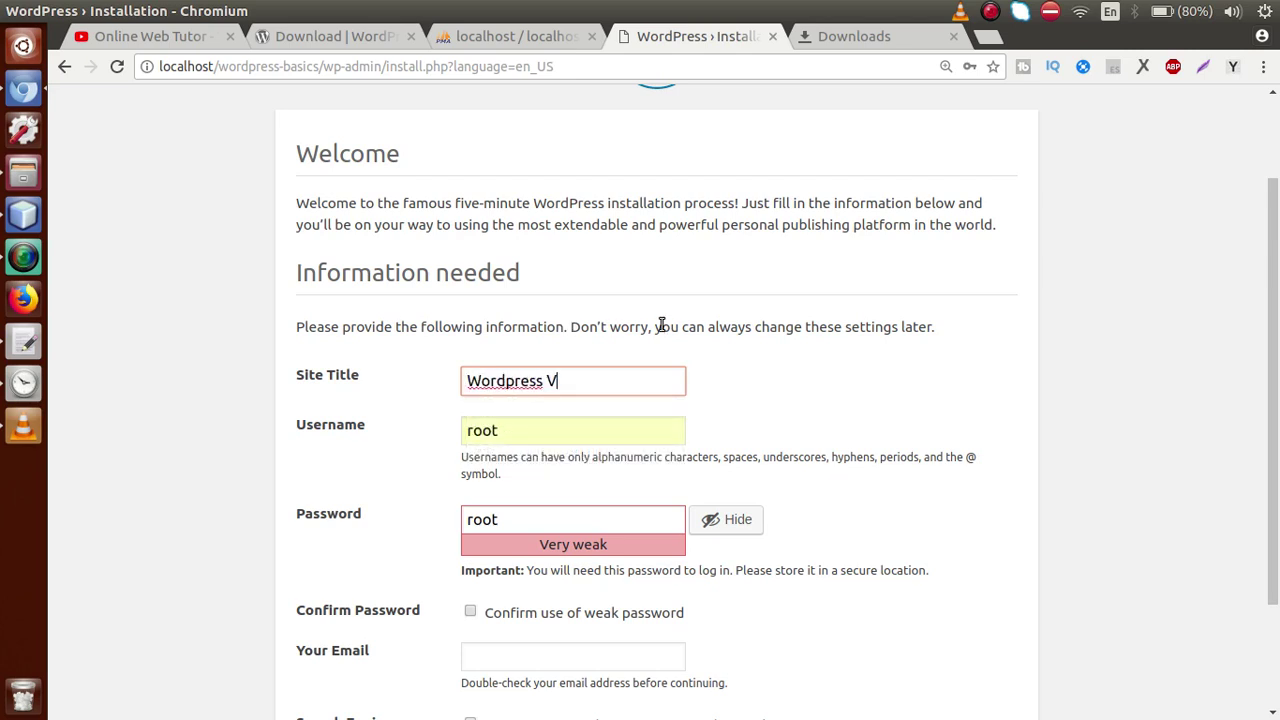
{"action": "key", "text": "BackSpace"}
{"action": "type", "text": "Baisics"}
{"action": "scroll", "coordinate": [676, 332], "scroll_direction": "down", "scroll_amount": 3}
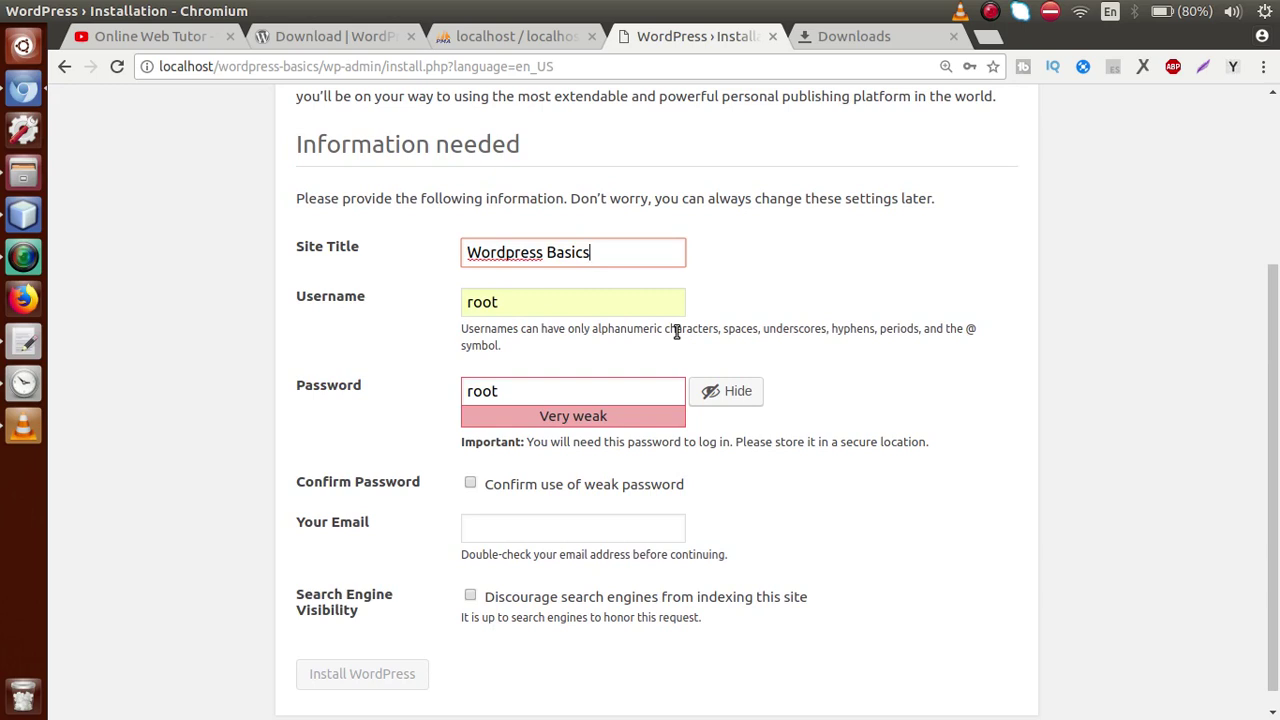
Set the username to admin with a weak password, confirming its use
{"action": "double_click", "coordinate": [528, 300]}
{"action": "key", "text": "BackSpace"}
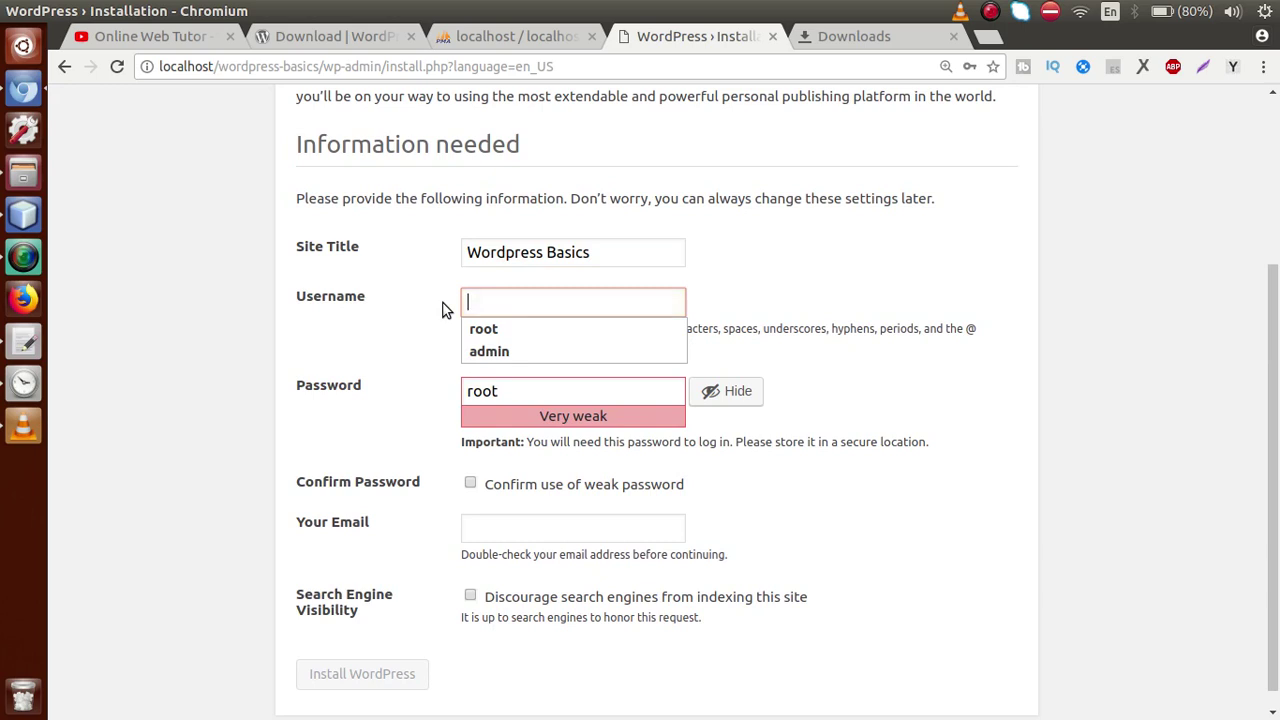
{"action": "type", "text": "admin"}
{"action": "key", "text": "Tab"}
{"action": "type", "text": "adm"}
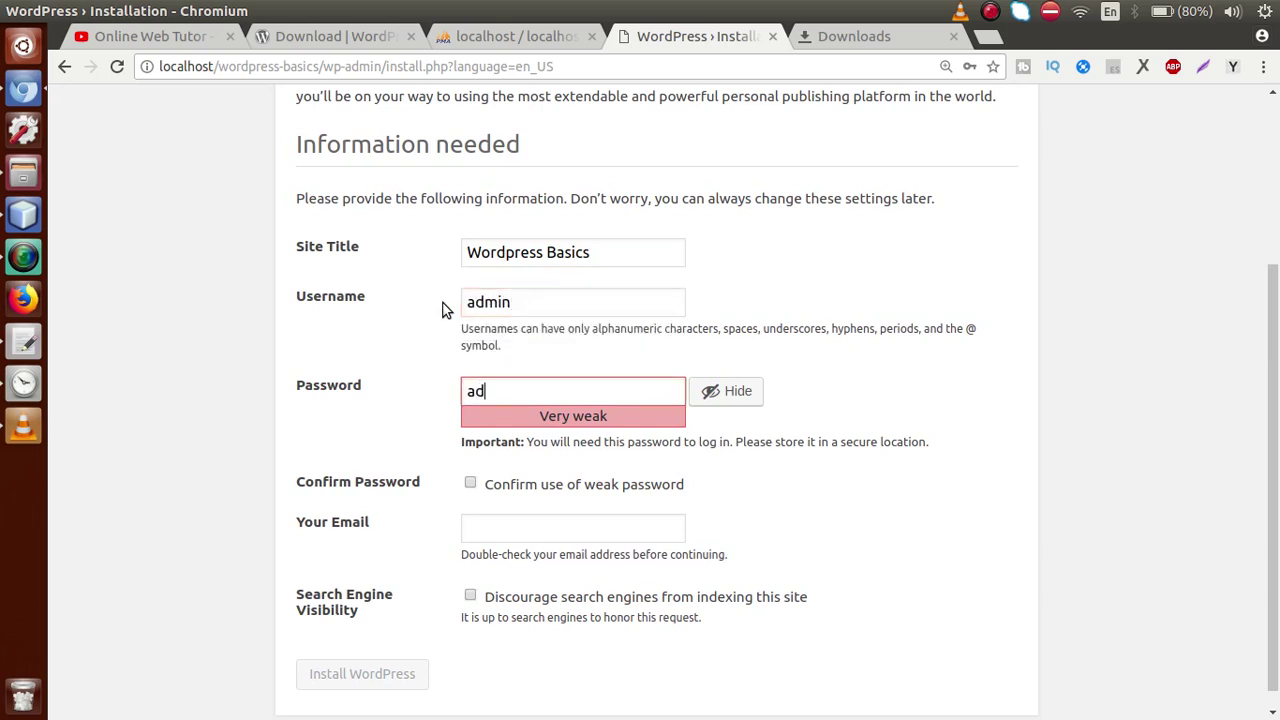
{"action": "type", "text": "in"}
{"action": "left_click", "coordinate": [470, 486]}
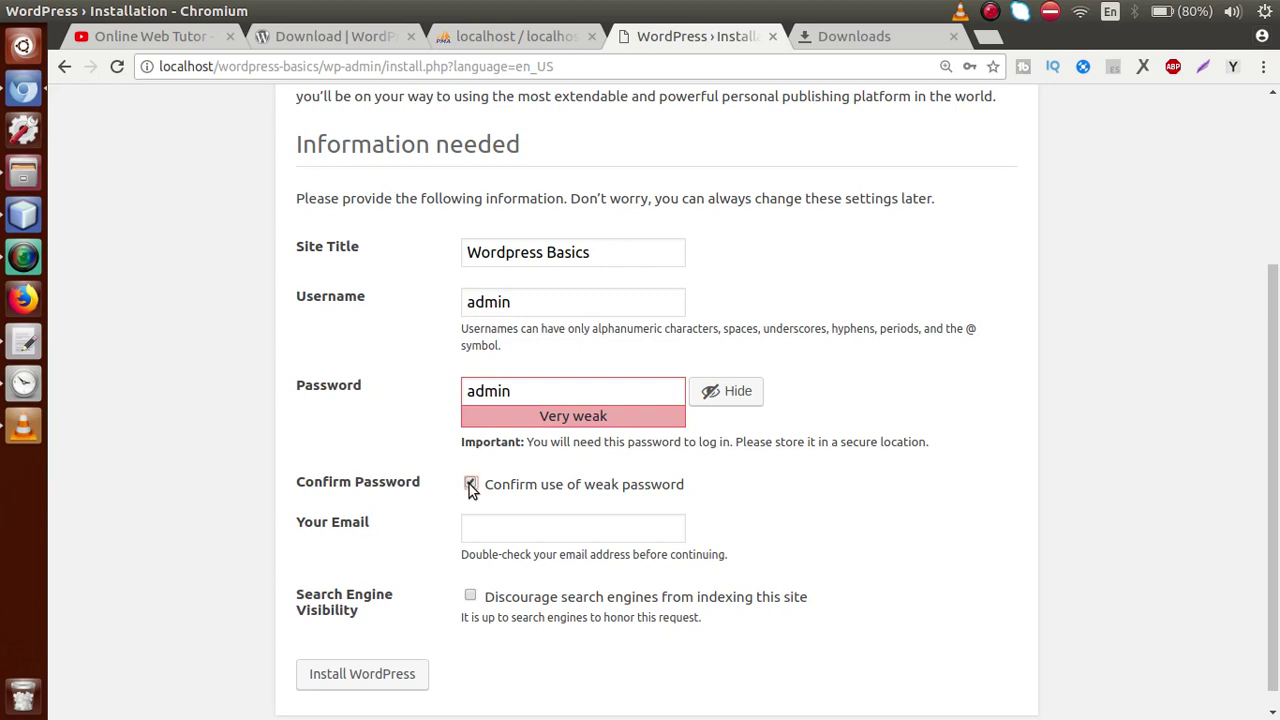
{"action": "left_click_drag", "start_coordinate": [530, 393], "coordinate": [457, 403]}
{"action": "left_click", "coordinate": [834, 440]}
Enter the admin e-mail address and install WordPress
{"action": "scroll", "coordinate": [1265, 415], "scroll_direction": "down", "scroll_amount": 1}
{"action": "left_click", "coordinate": [549, 508]}
{"action": "type", "text": "sanjay"}
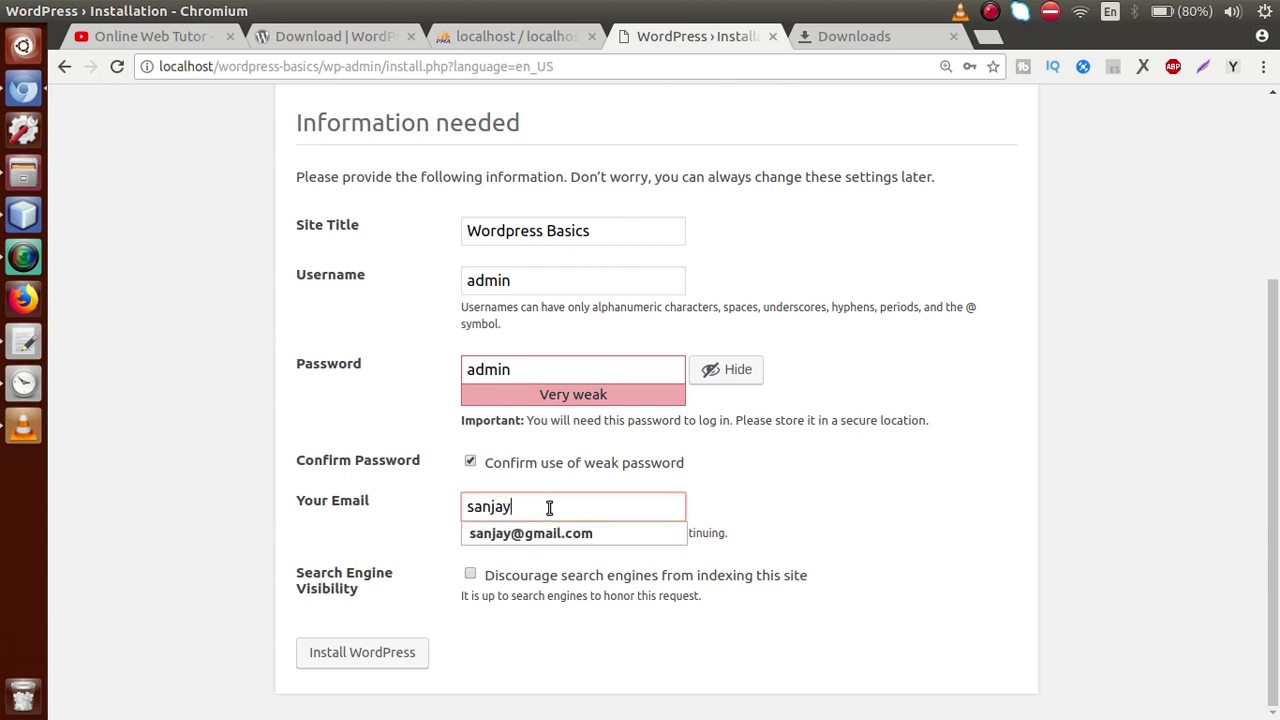
{"action": "key", "text": "Down"}
{"action": "key", "text": "Return"}
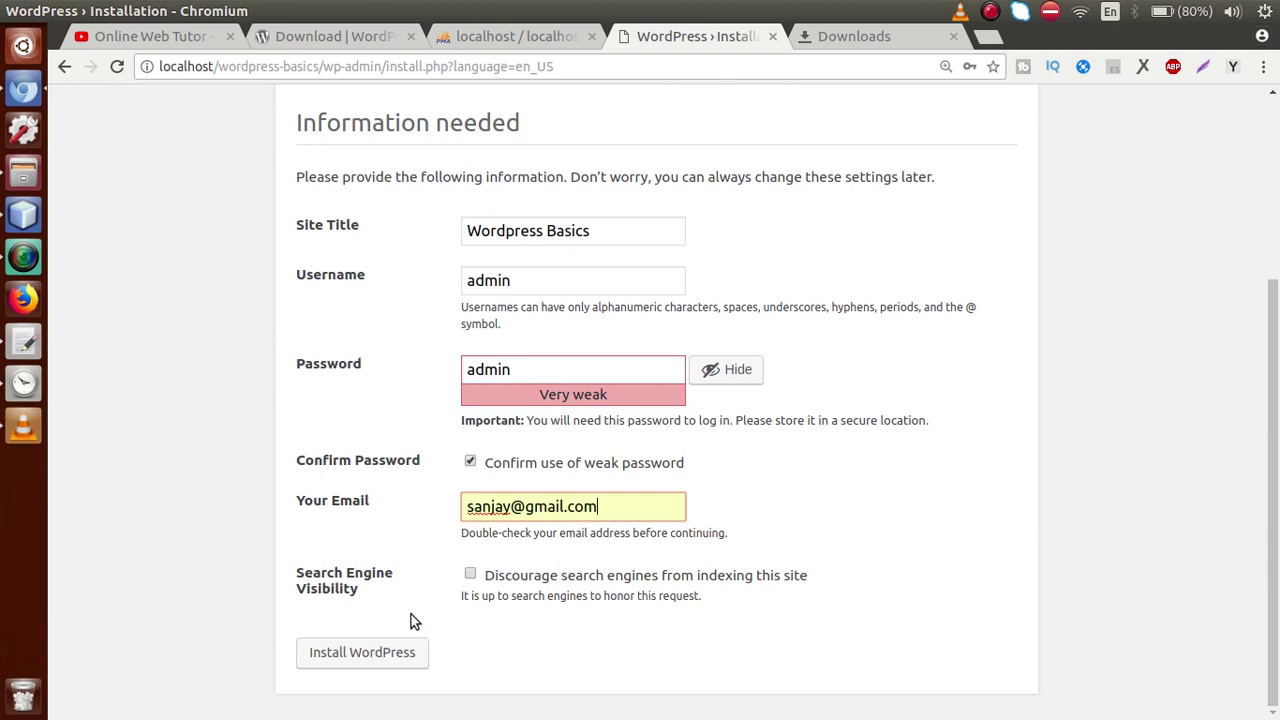
{"action": "left_click", "coordinate": [366, 656]}
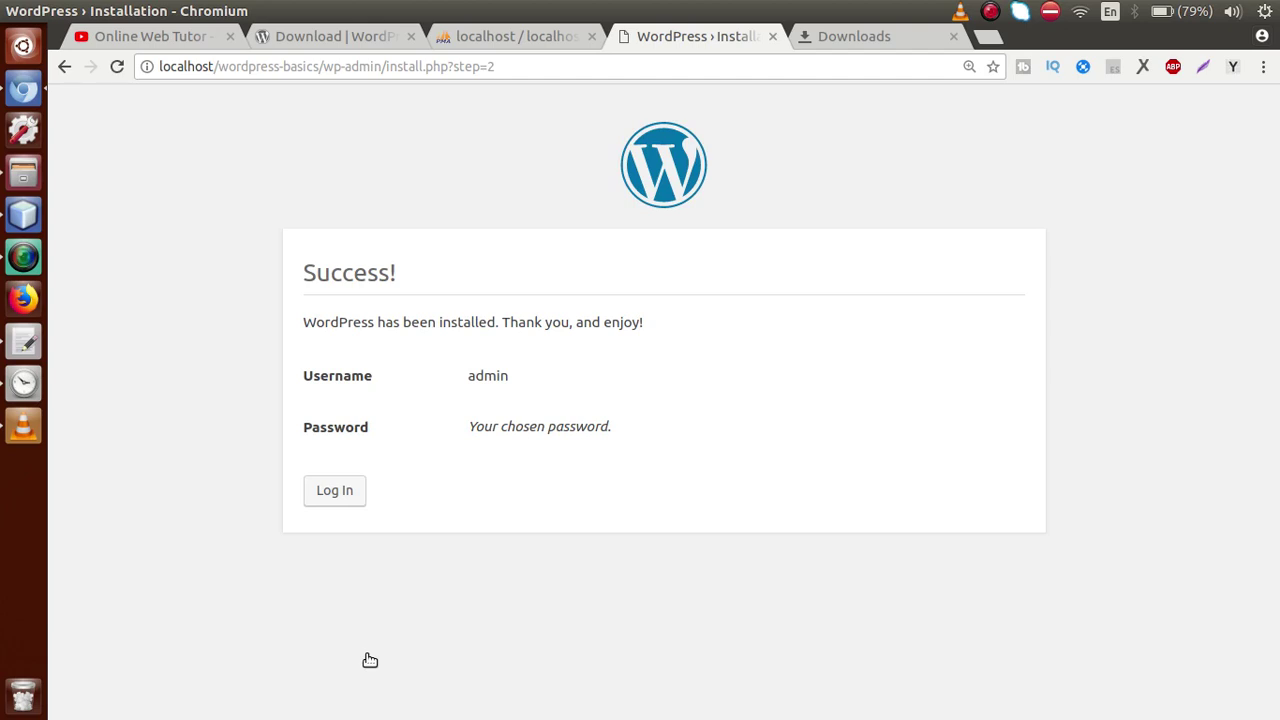
Log in to WordPress as admin with the account password, then view phpMyAdmin's wordpress_basics database
{"action": "left_click", "coordinate": [346, 488]}
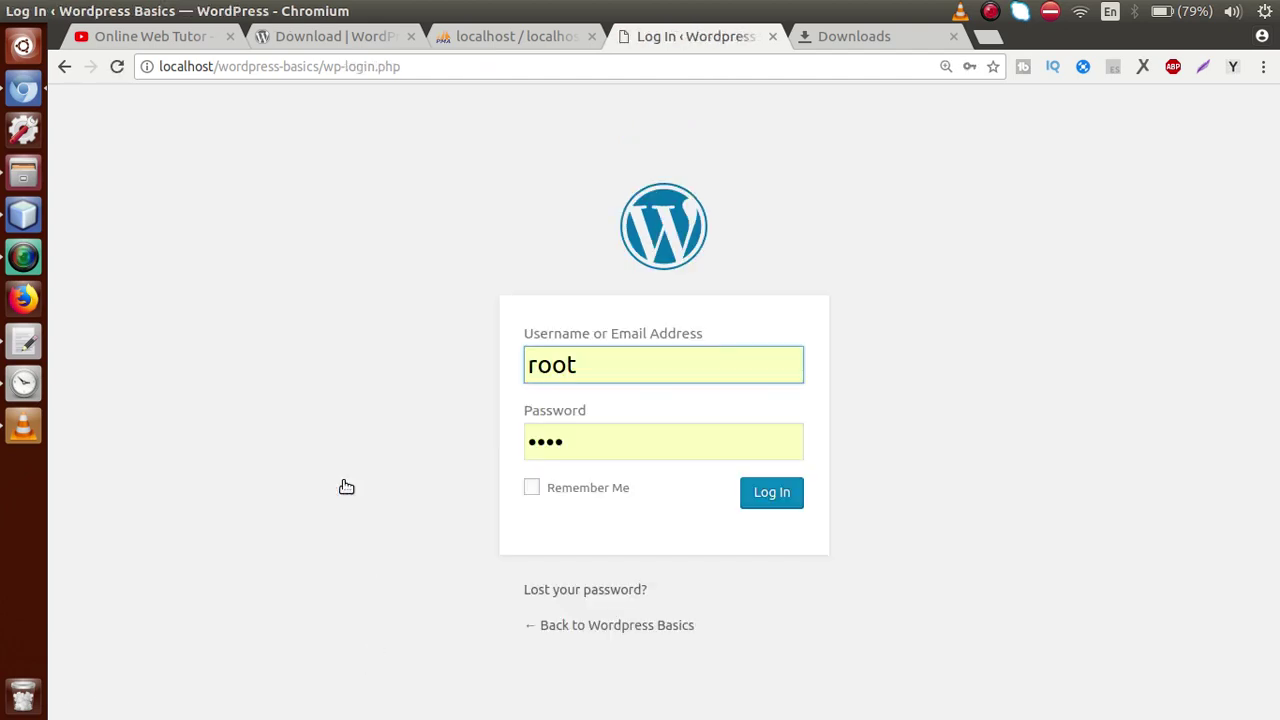
{"action": "left_click_drag", "start_coordinate": [578, 366], "coordinate": [556, 370]}
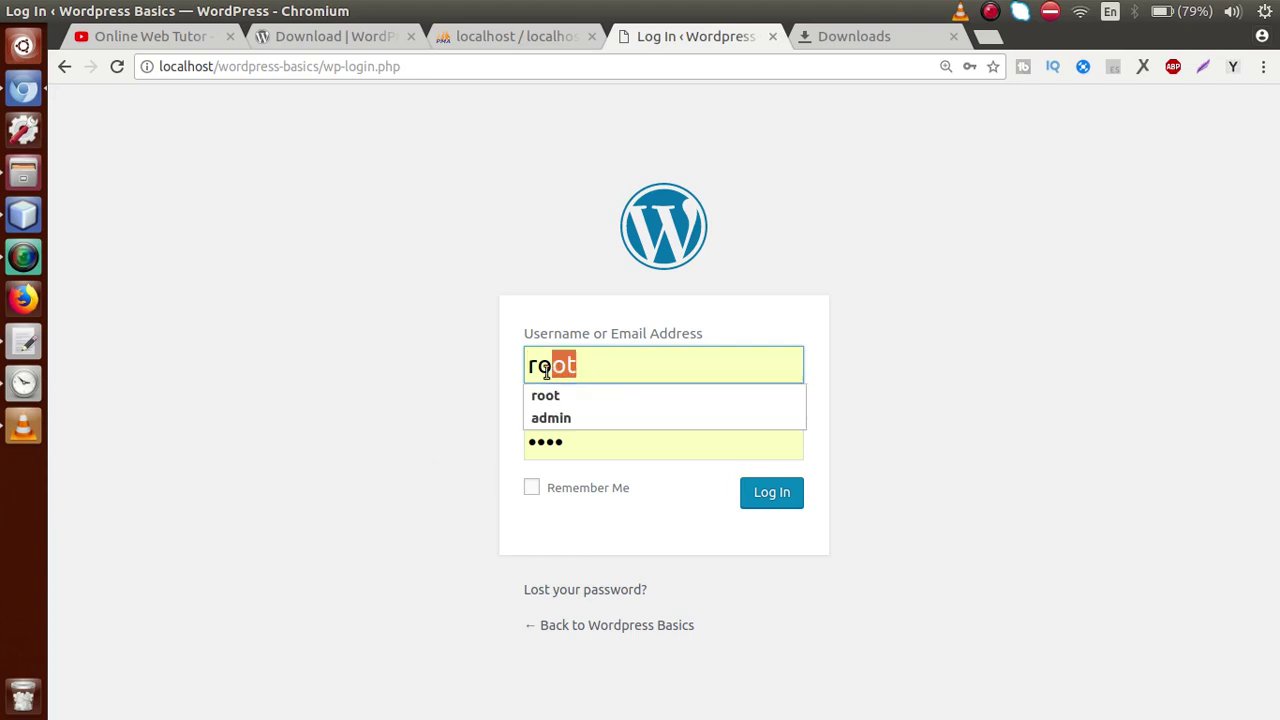
{"action": "key", "text": "BackSpace"}
{"action": "type", "text": "admin"}
{"action": "key", "text": "Tab"}
{"action": "type", "text": "admin"}
{"action": "left_click", "coordinate": [771, 496]}
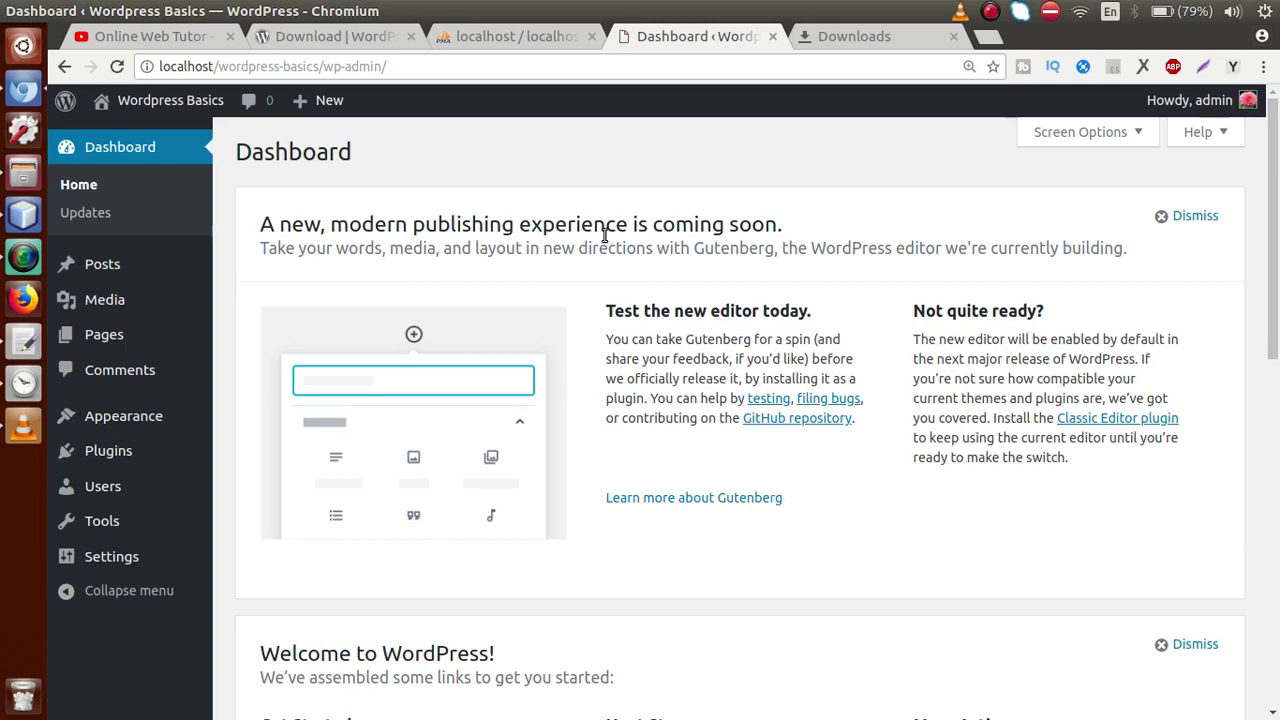
{"action": "left_click", "coordinate": [515, 36]}
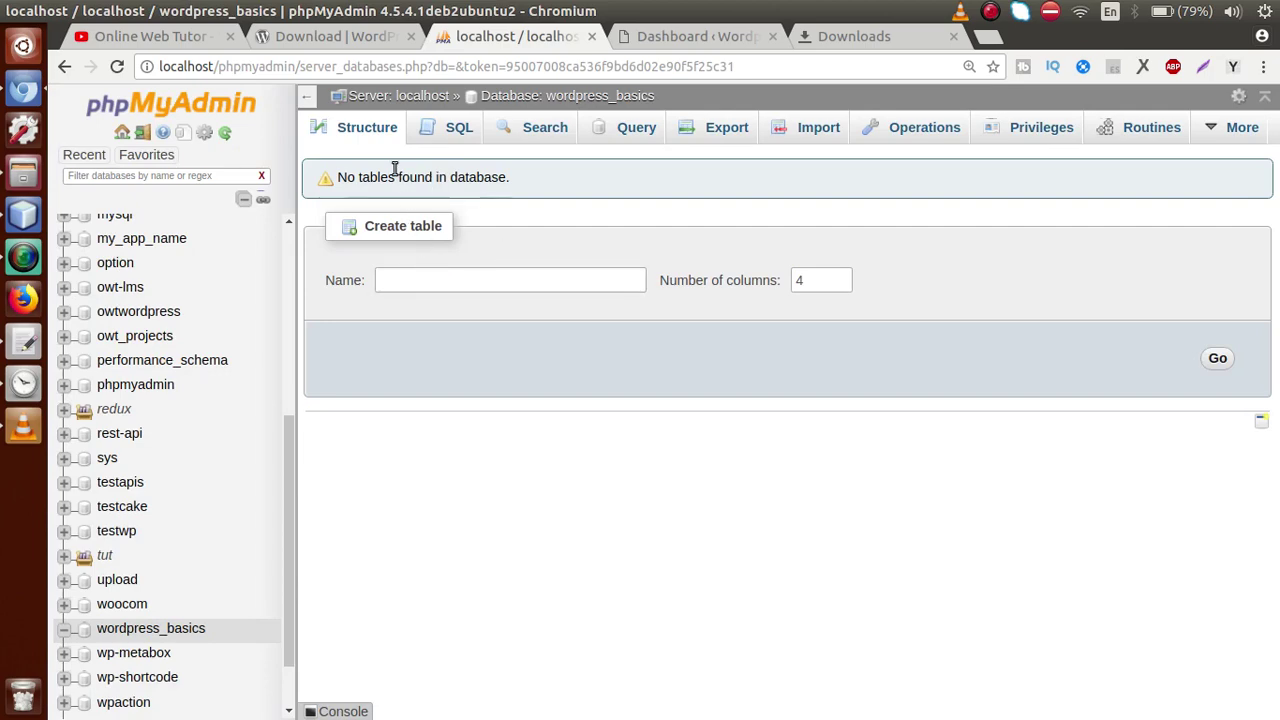
List wordpress_basics' tables in phpMyAdmin, confirming 12 wp_ tables, then return to the Dashboard
{"action": "left_click", "coordinate": [376, 144]}
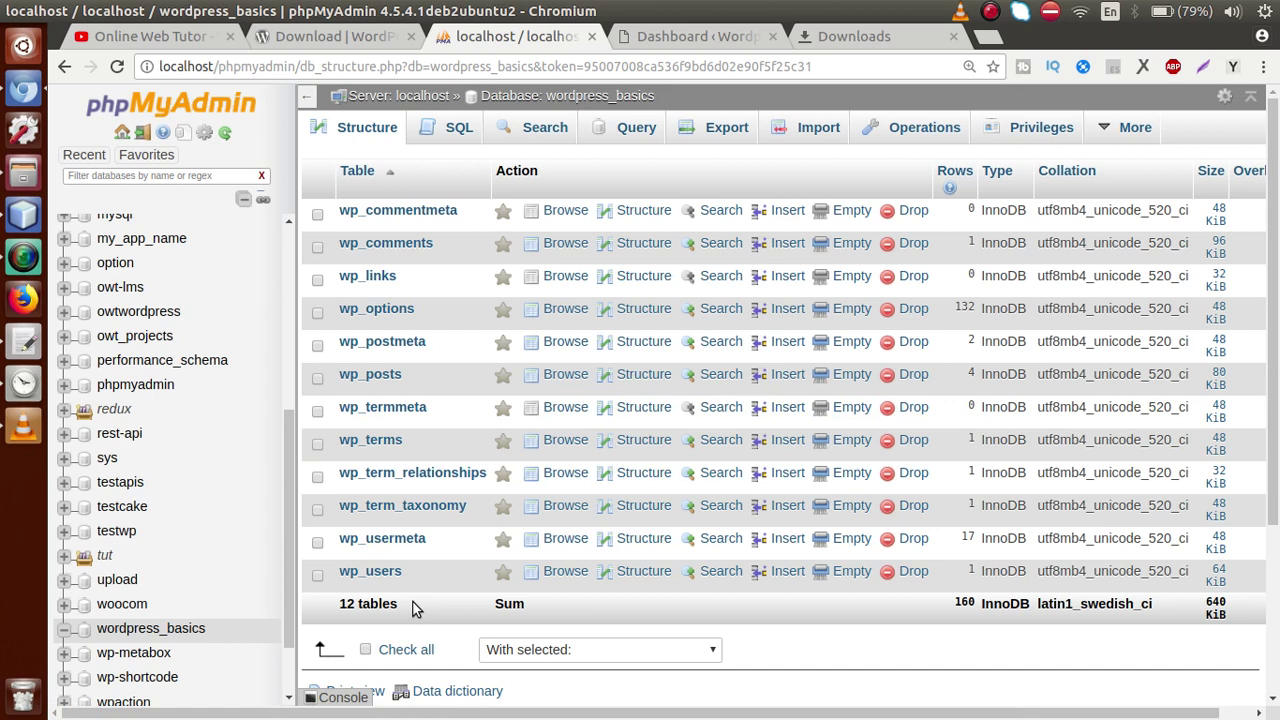
{"action": "left_click", "coordinate": [663, 38]}
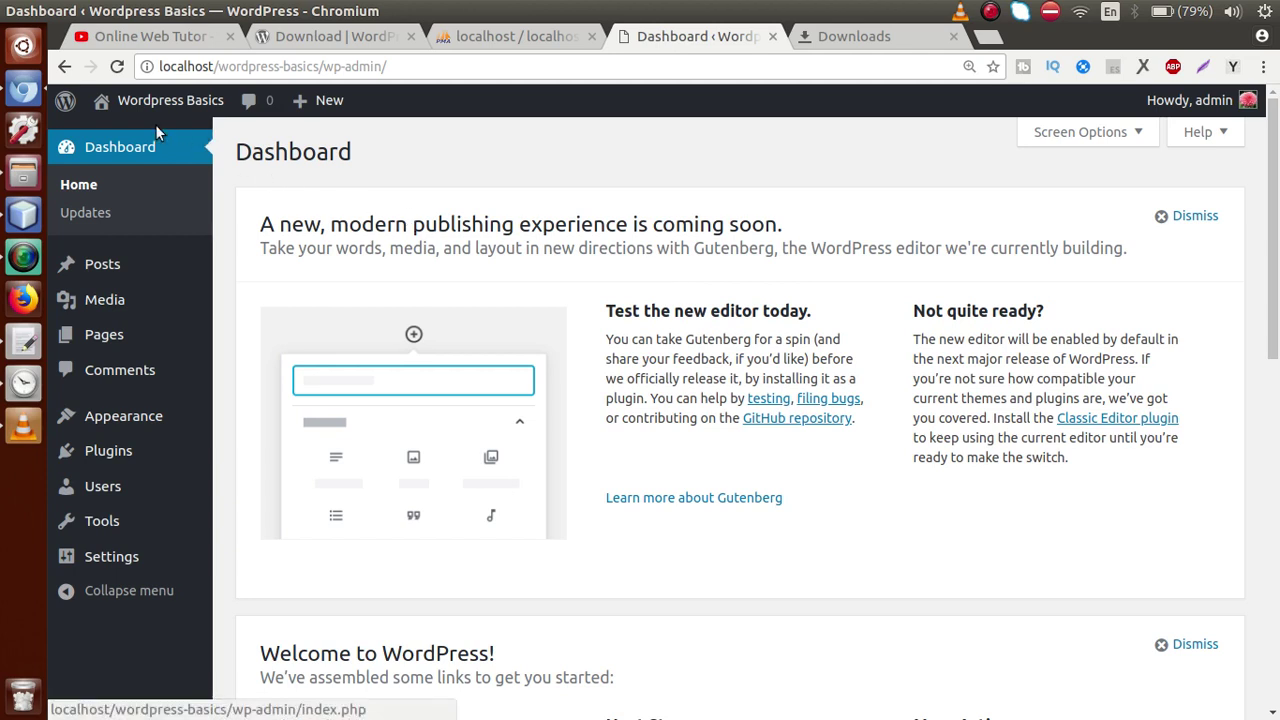
Open the live site from Visit Site in a new tab and view its front page
{"action": "mouse_move", "coordinate": [137, 110]}
{"action": "right_click", "coordinate": [125, 138]}
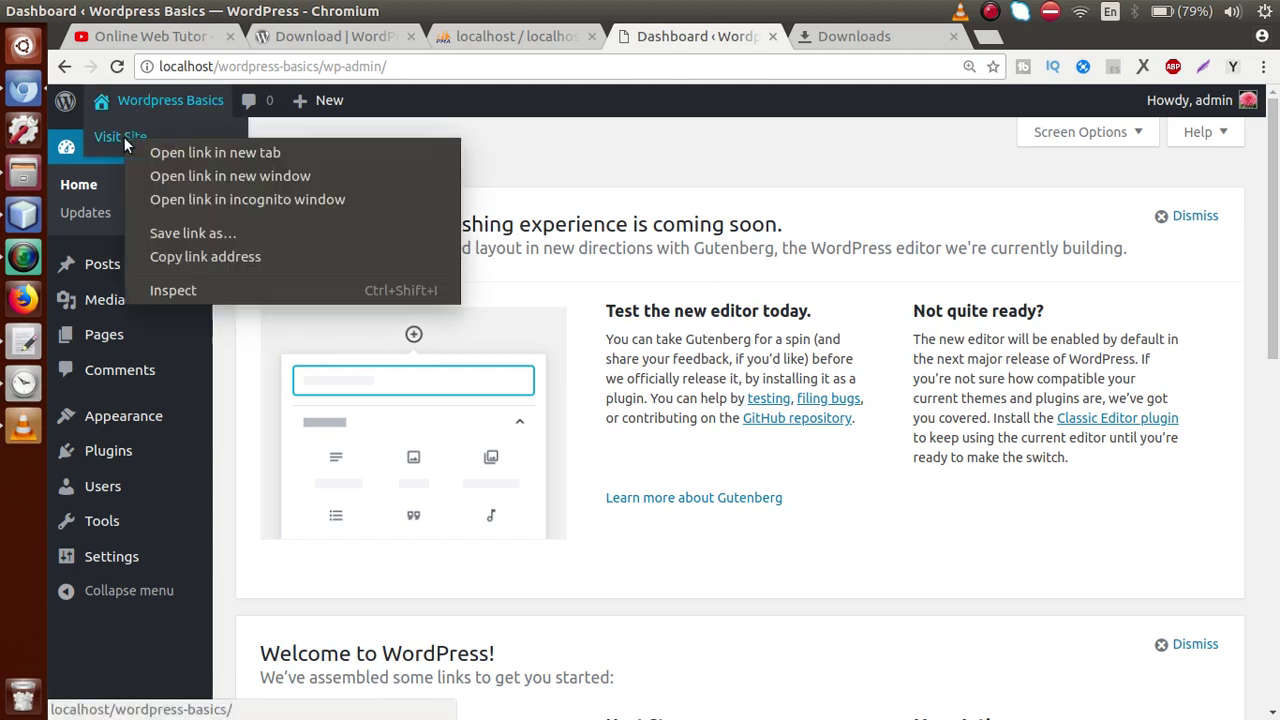
{"action": "left_click", "coordinate": [395, 152]}
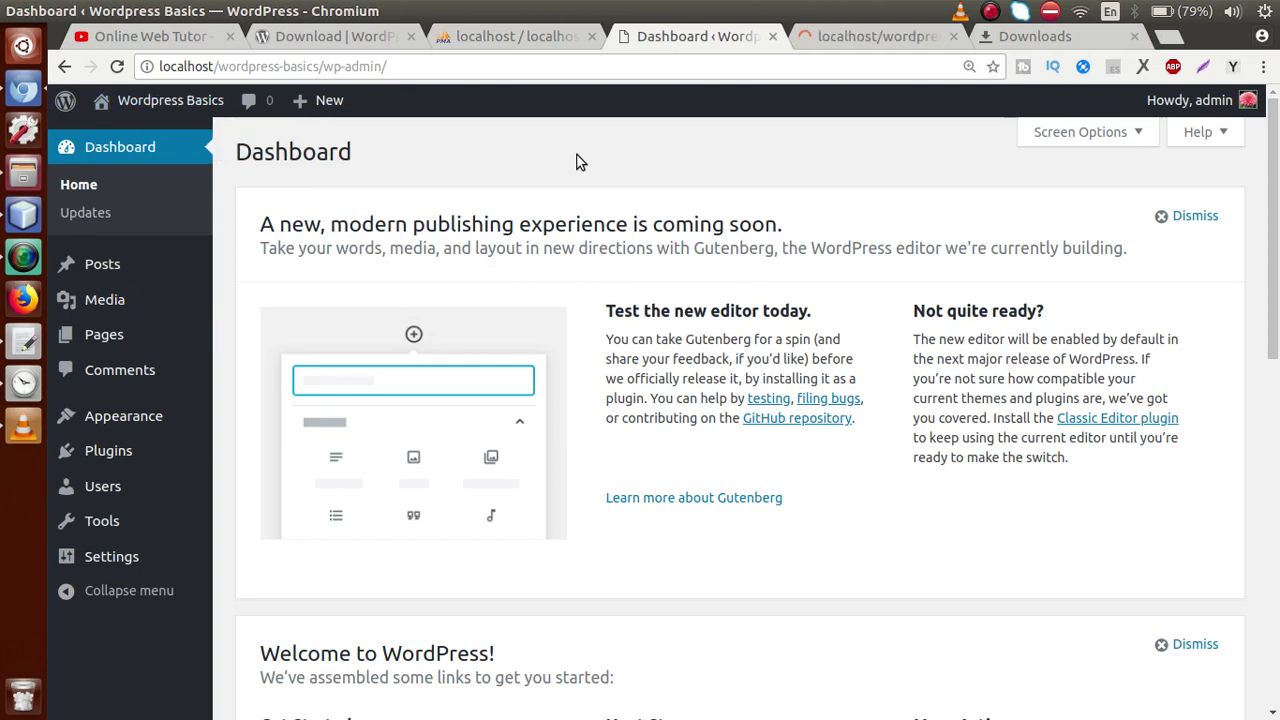
{"action": "left_click", "coordinate": [830, 38]}
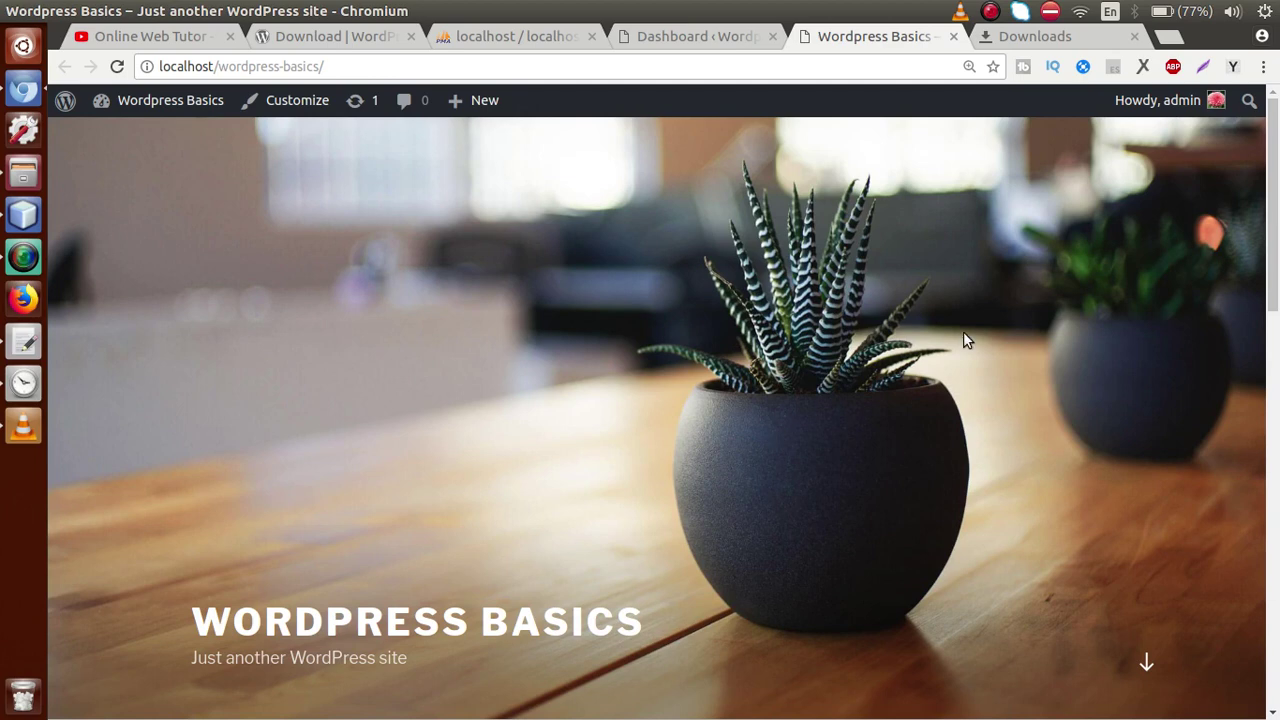
{"action": "left_click", "coordinate": [690, 38]}
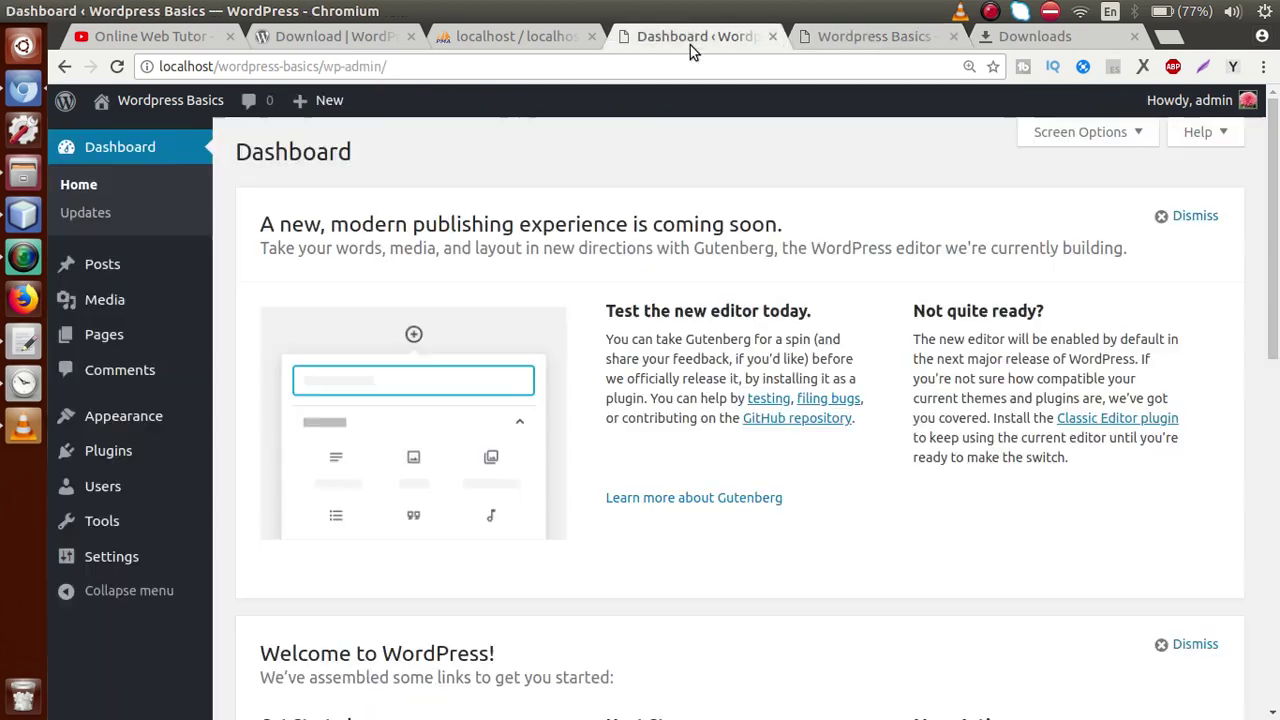
Check on Appearance > Themes that Twenty Seventeen is active, then return to the Dashboard
{"action": "mouse_move", "coordinate": [146, 413]}
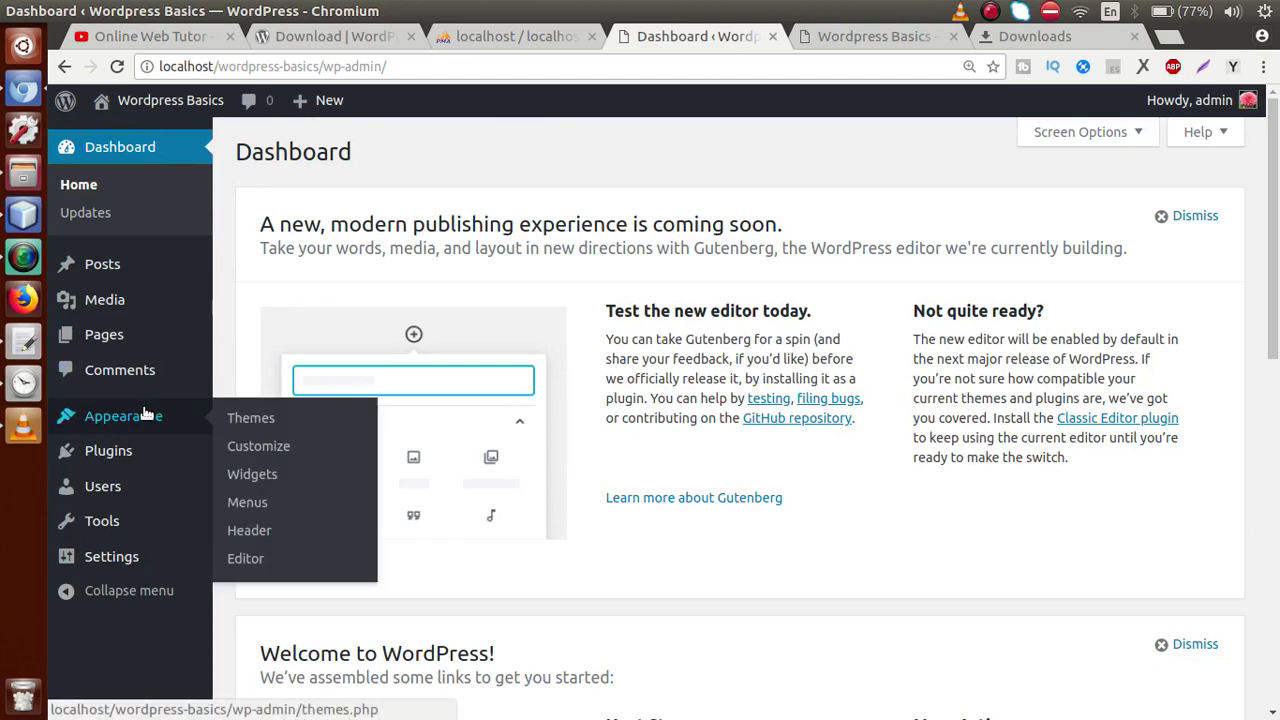
{"action": "left_click", "coordinate": [262, 420]}
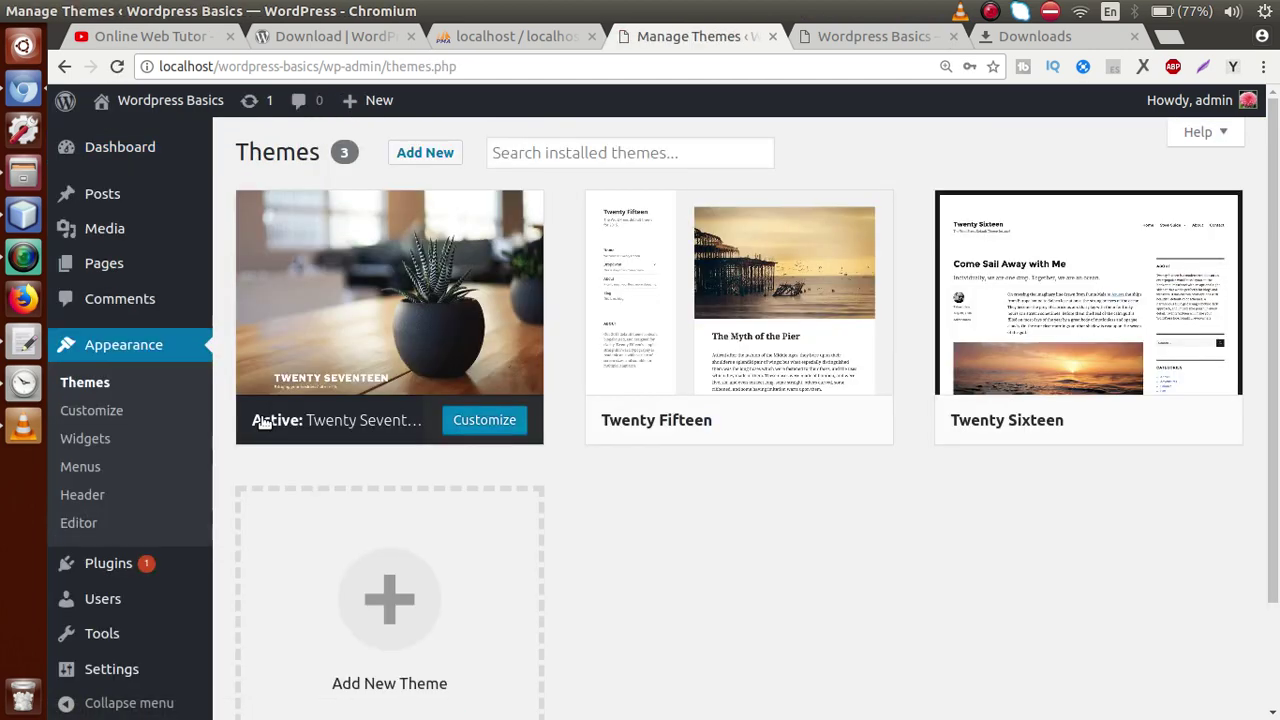
{"action": "mouse_move", "coordinate": [420, 387]}
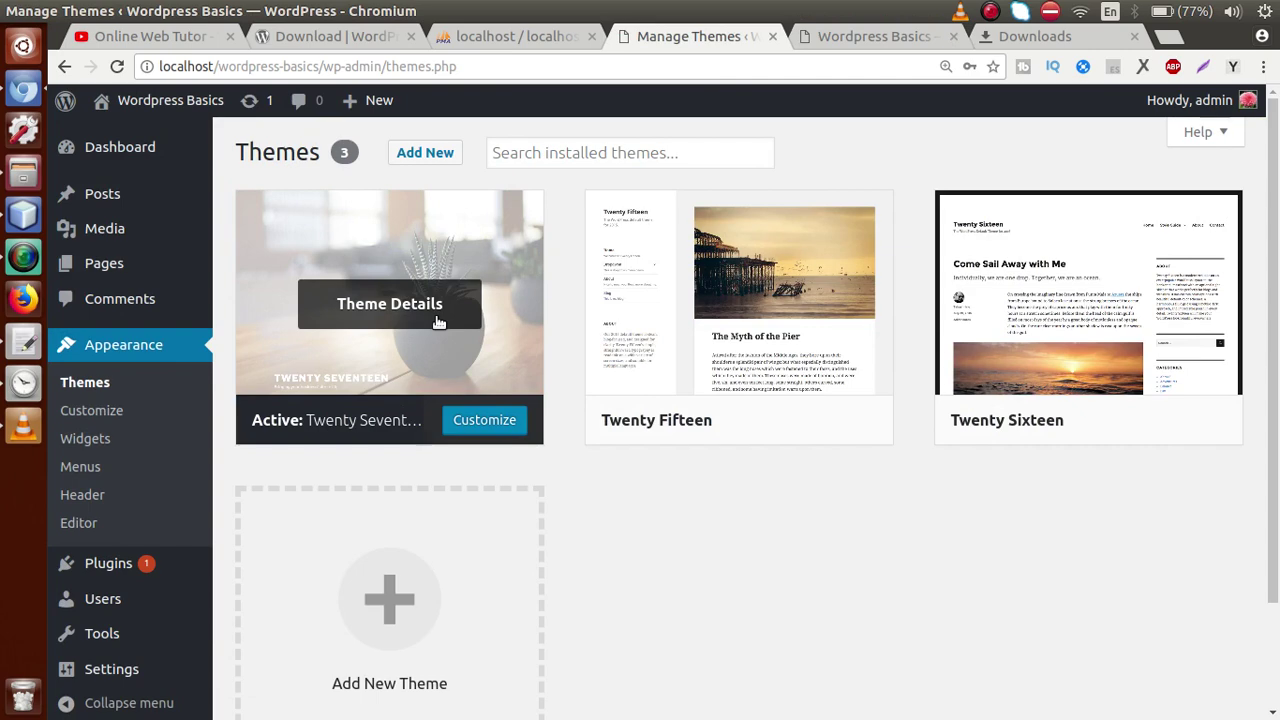
{"action": "left_click", "coordinate": [125, 146]}
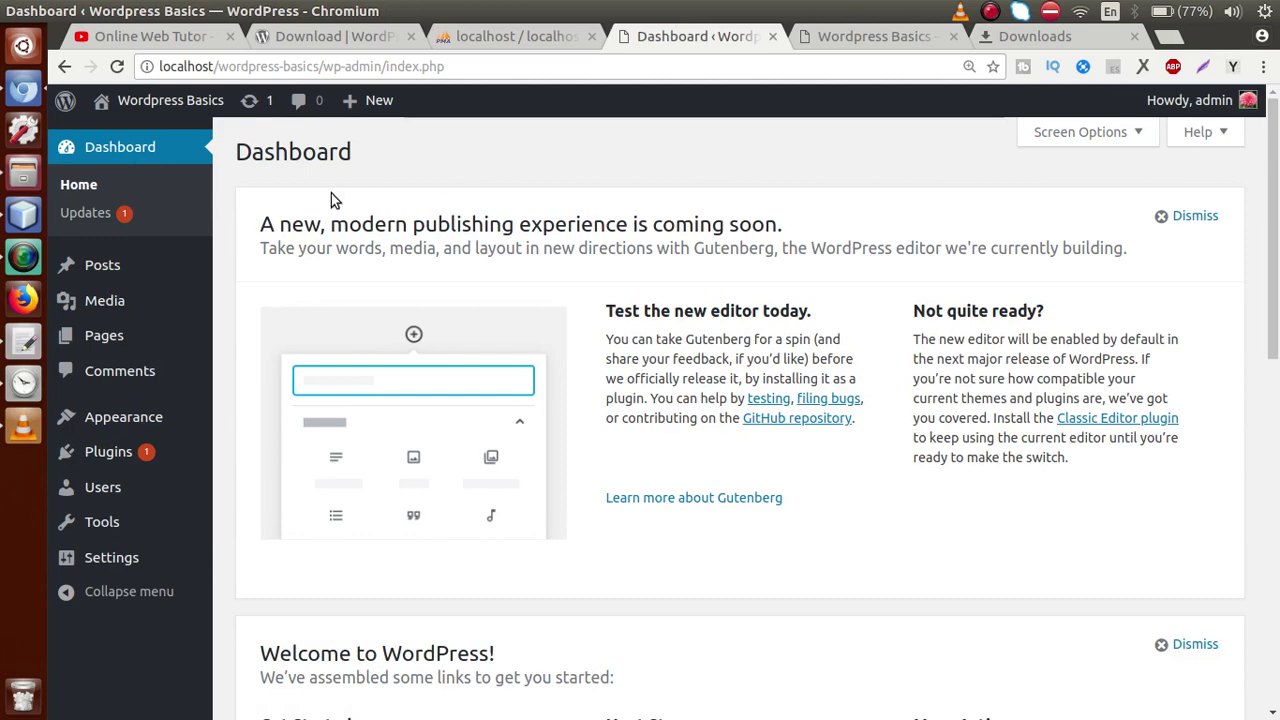
Look at the site's front page again, then bring up the wordpress-intro notes in gedit
{"action": "left_click", "coordinate": [838, 36]}
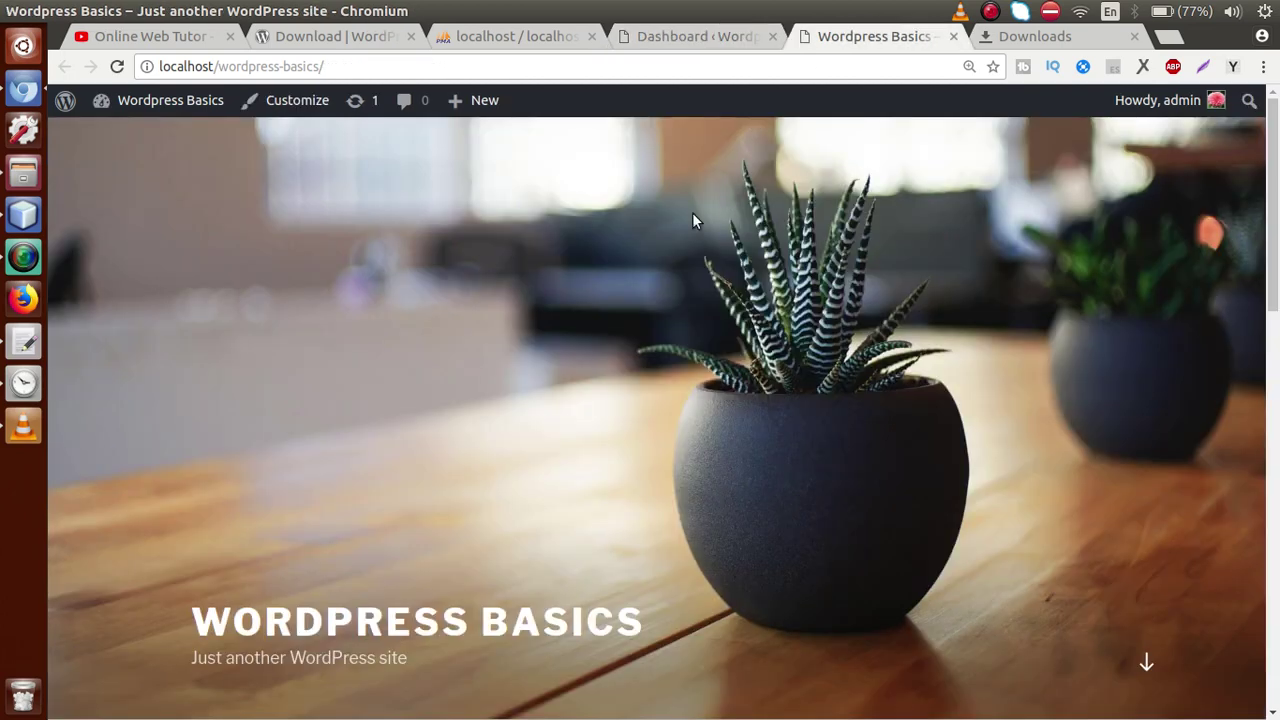
{"action": "left_click", "coordinate": [683, 35]}
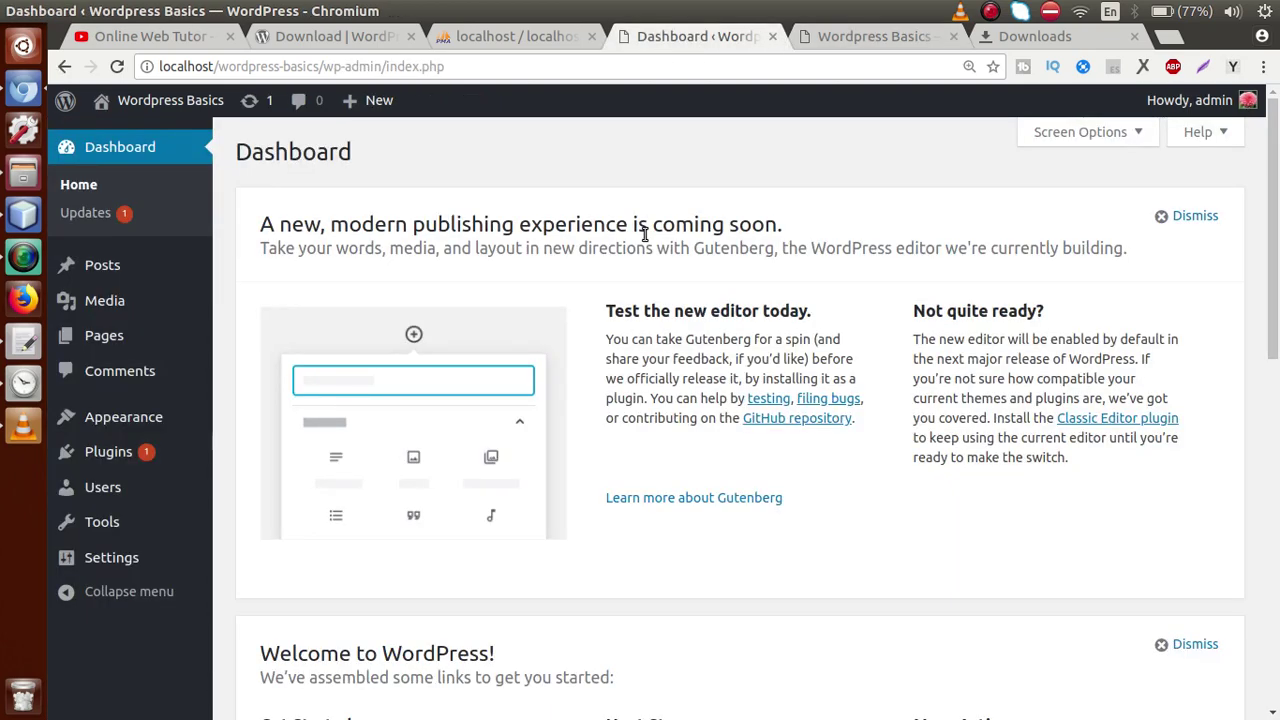
{"action": "mouse_move", "coordinate": [110, 265]}
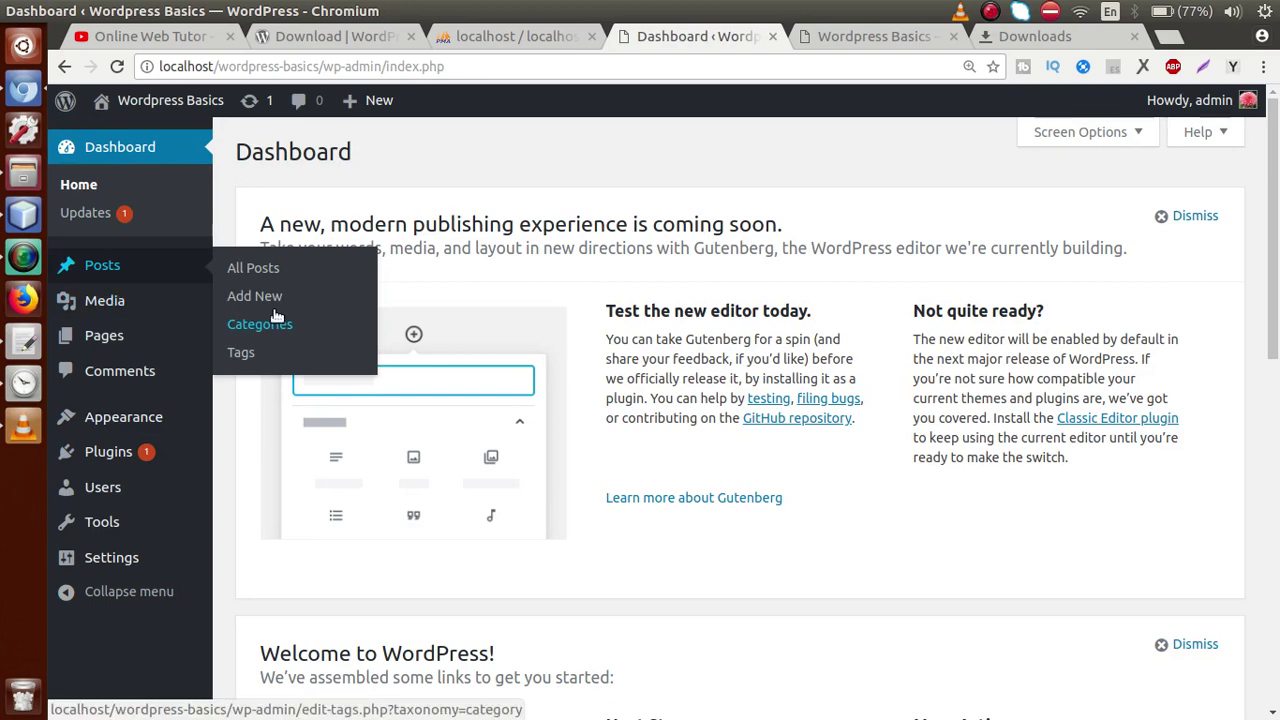
{"action": "left_click", "coordinate": [22, 344]}
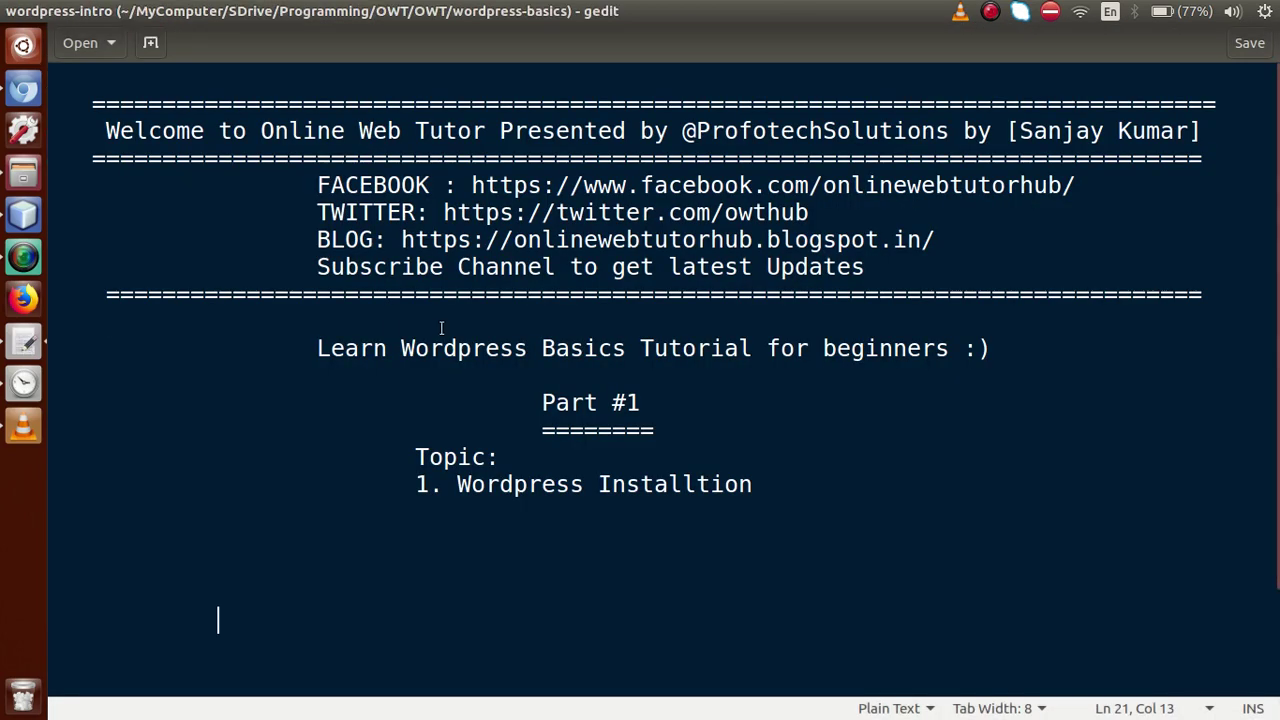